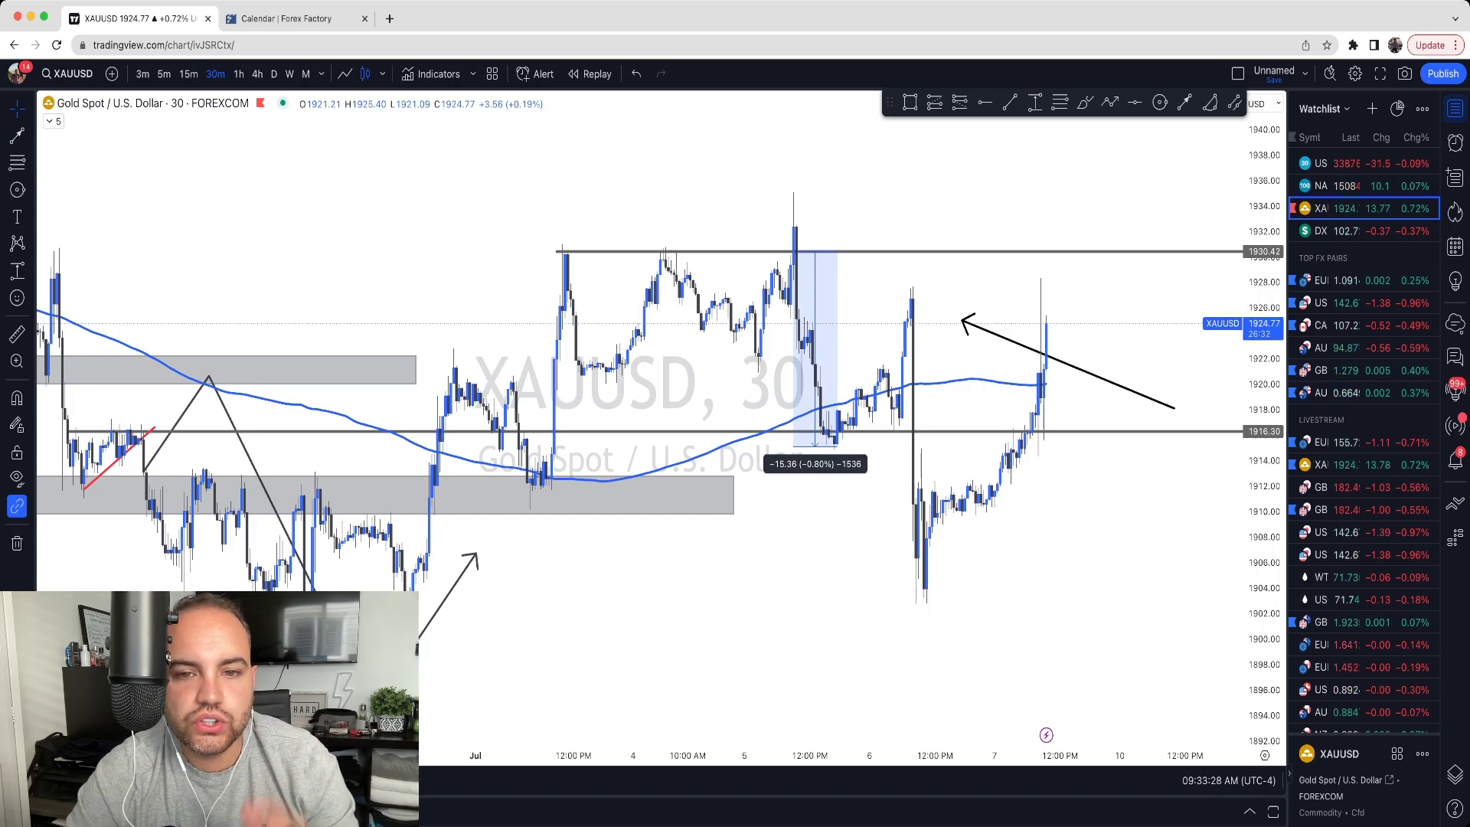
Remove all old drawings from the gold chart
right_click(542, 136)
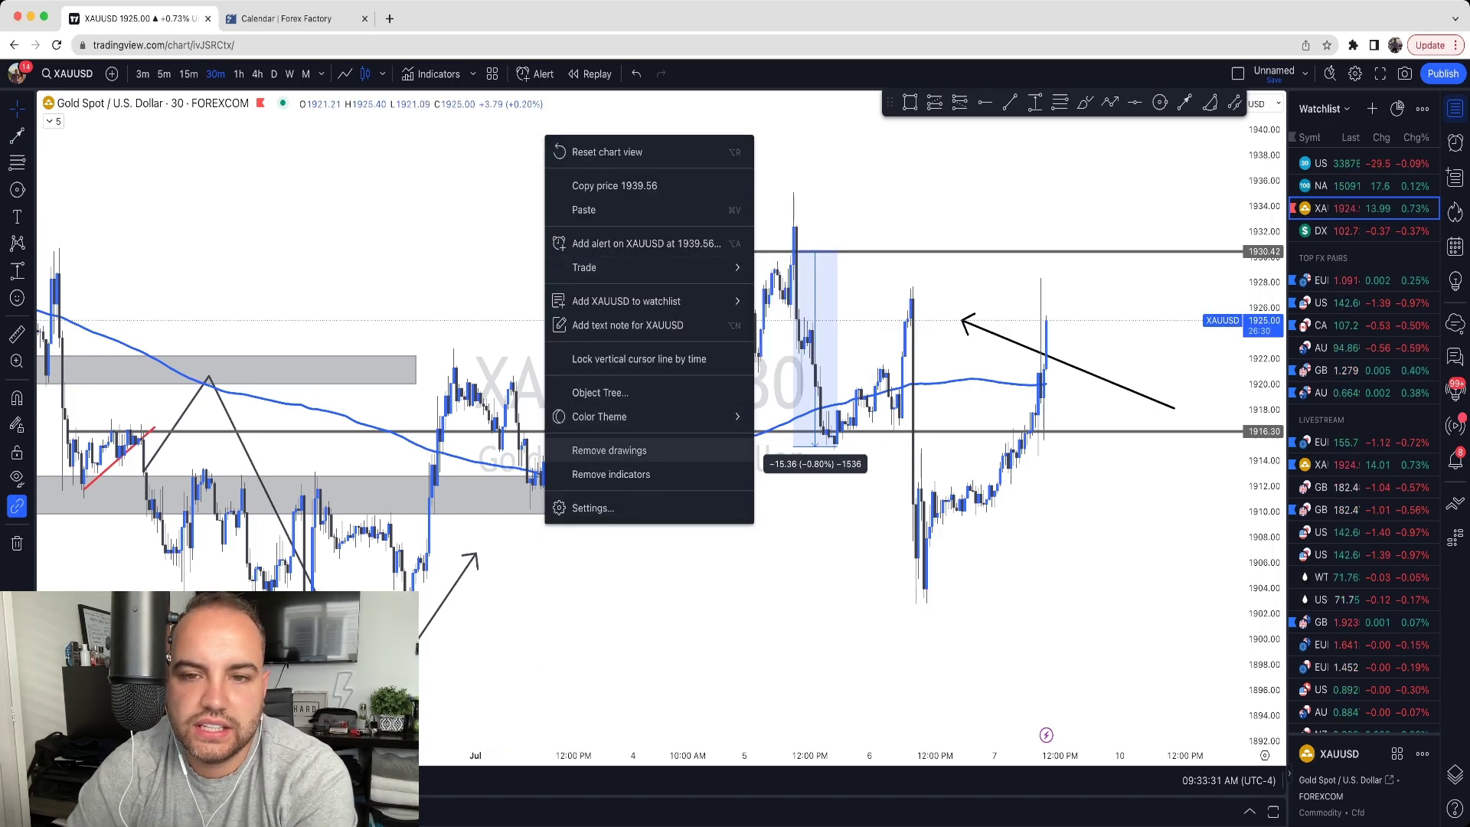
click(609, 451)
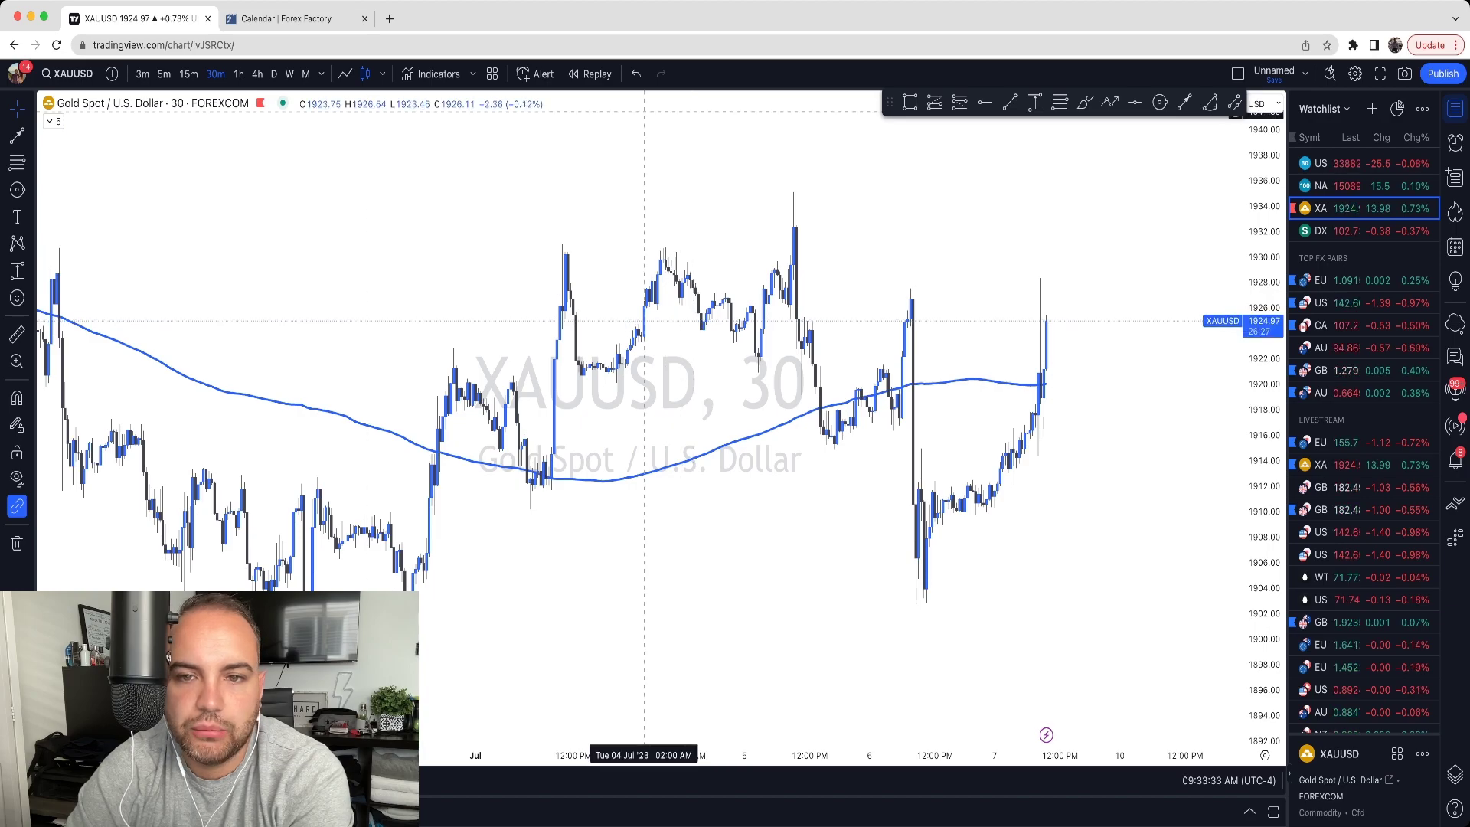
scroll(644, 383, right, 3)
key(alt+shift+r)
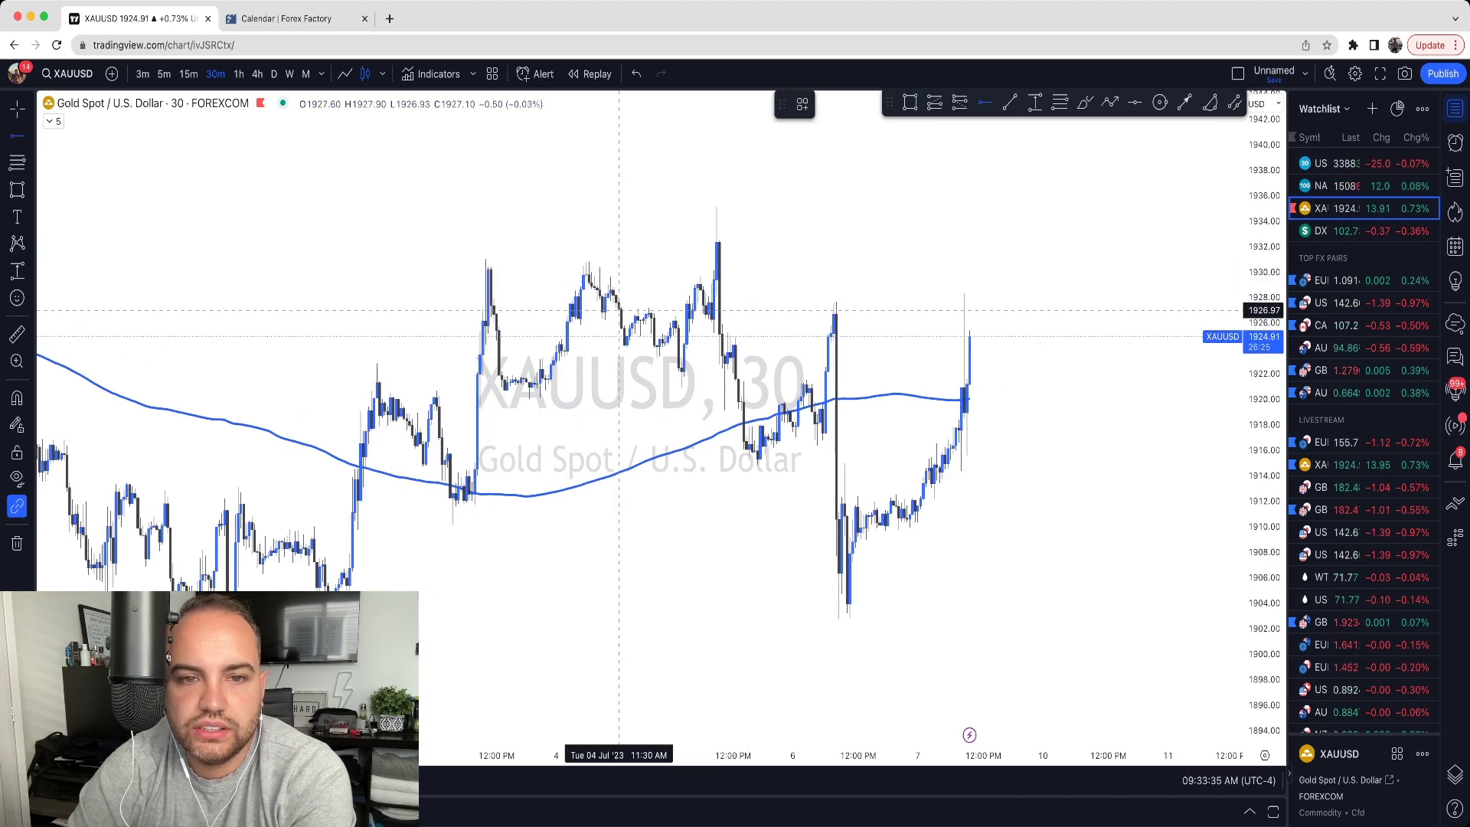
Mark resistance near 1930.85 with a horizontal ray and draw an arrow up from the 1906.73 low
key(alt+j)
click(470, 267)
drag(470, 267, 582, 272)
click(582, 272)
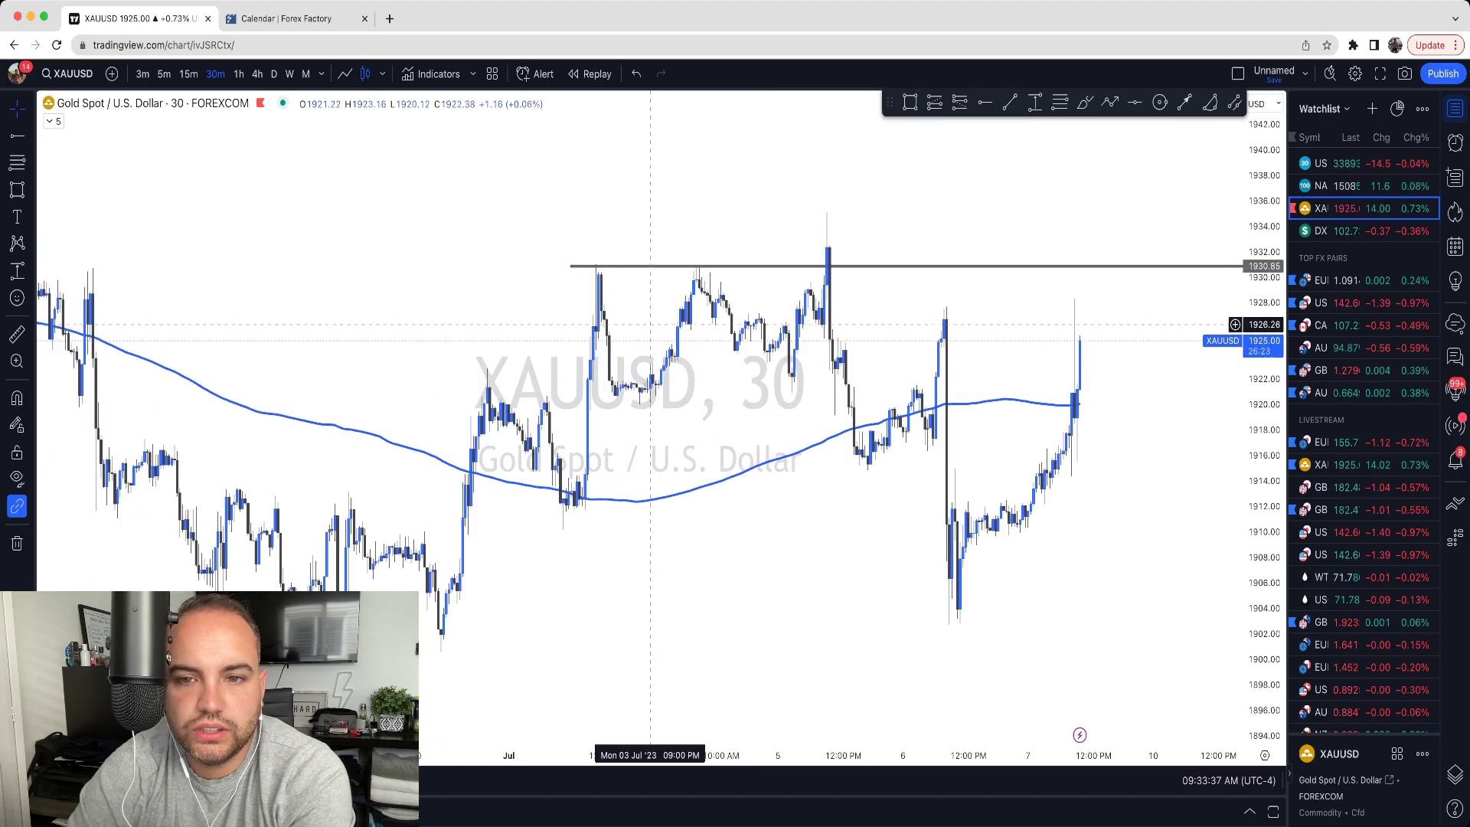
scroll(583, 321, right, 3)
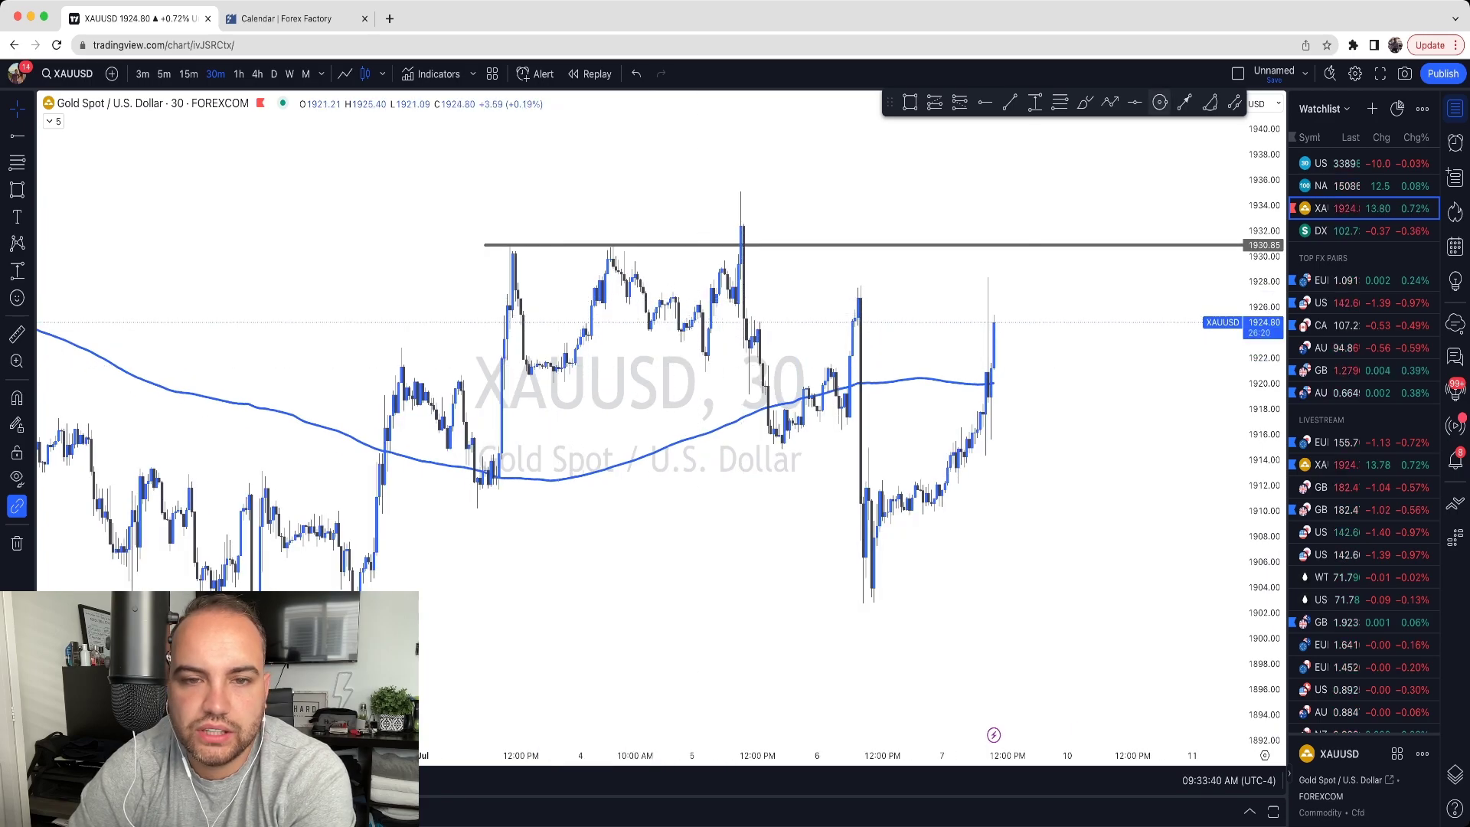
click(1185, 102)
mouse_move(849, 552)
mouse_down()
mouse_move(532, 250)
mouse_move(701, 271)
mouse_move(538, 350)
mouse_move(494, 272)
mouse_move(509, 246)
mouse_move(640, 312)
mouse_move(600, 244)
mouse_move(517, 275)
mouse_move(527, 245)
mouse_move(605, 288)
mouse_move(623, 246)
mouse_move(602, 255)
mouse_move(611, 245)
mouse_move(614, 295)
mouse_move(624, 243)
mouse_move(601, 253)
mouse_move(611, 239)
mouse_move(742, 250)
mouse_move(741, 215)
mouse_move(748, 268)
mouse_move(709, 164)
mouse_move(755, 203)
mouse_move(741, 243)
mouse_move(742, 204)
mouse_move(744, 261)
mouse_move(541, 223)
mouse_move(496, 233)
mouse_move(515, 266)
mouse_move(494, 228)
mouse_move(319, 262)
mouse_move(469, 271)
mouse_move(223, 250)
mouse_up()
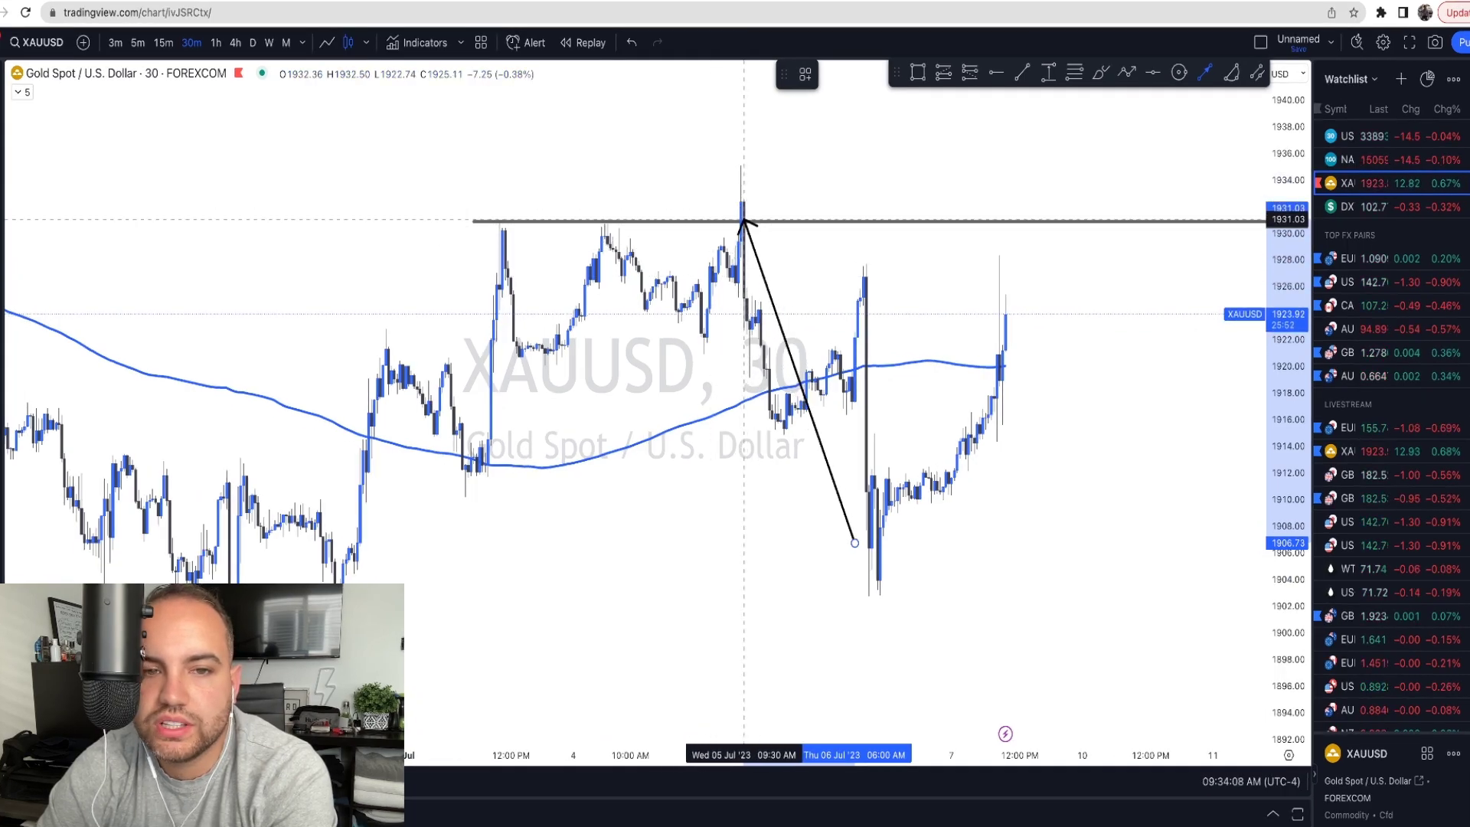
Move the arrow's tip to about 1927.85, just below the 1930.85 resistance line
scroll(746, 229, up, 2)
scroll(542, 223, down, 2)
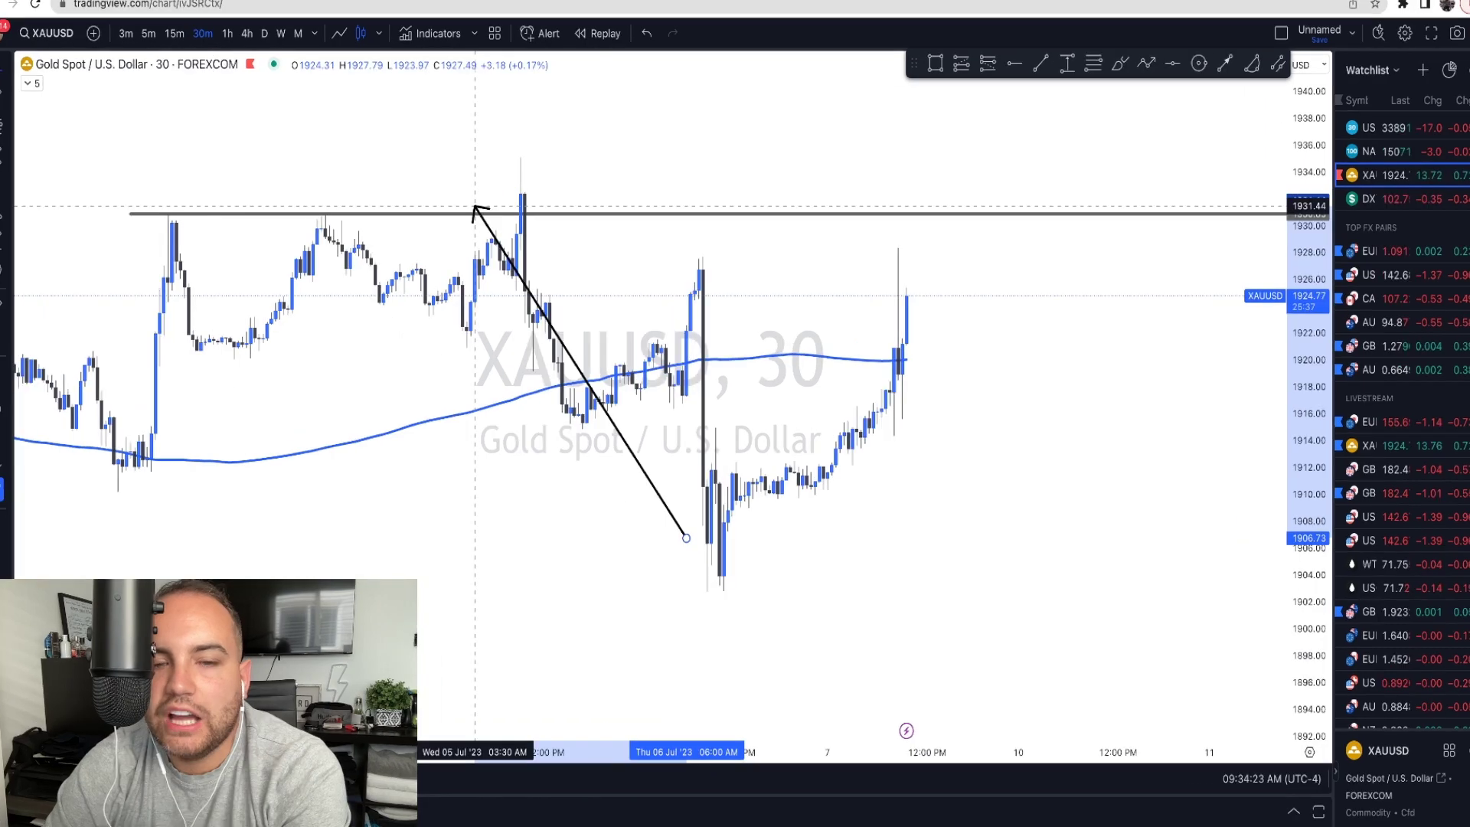
drag(475, 207, 533, 157)
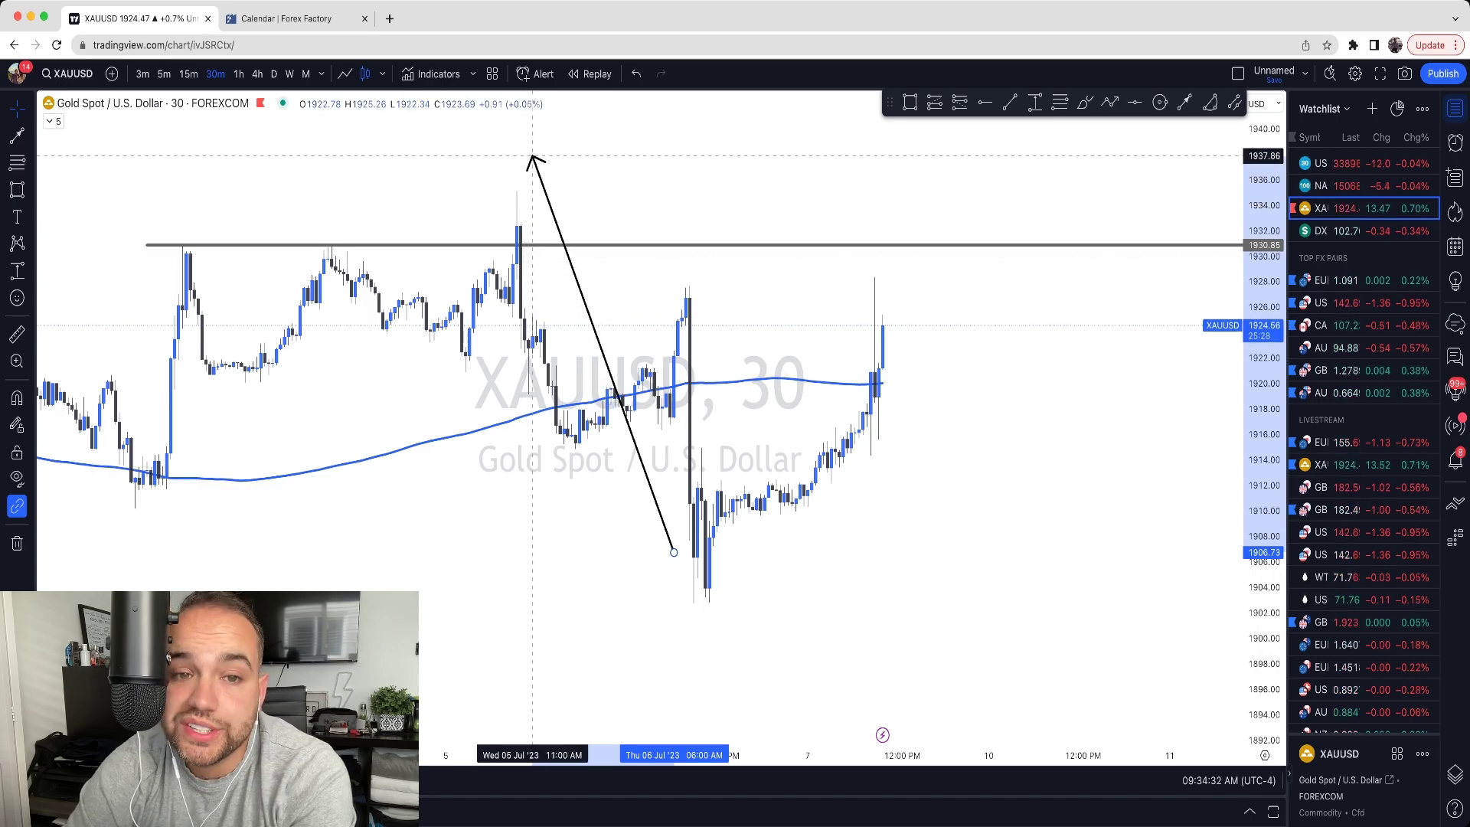
drag(533, 156, 551, 223)
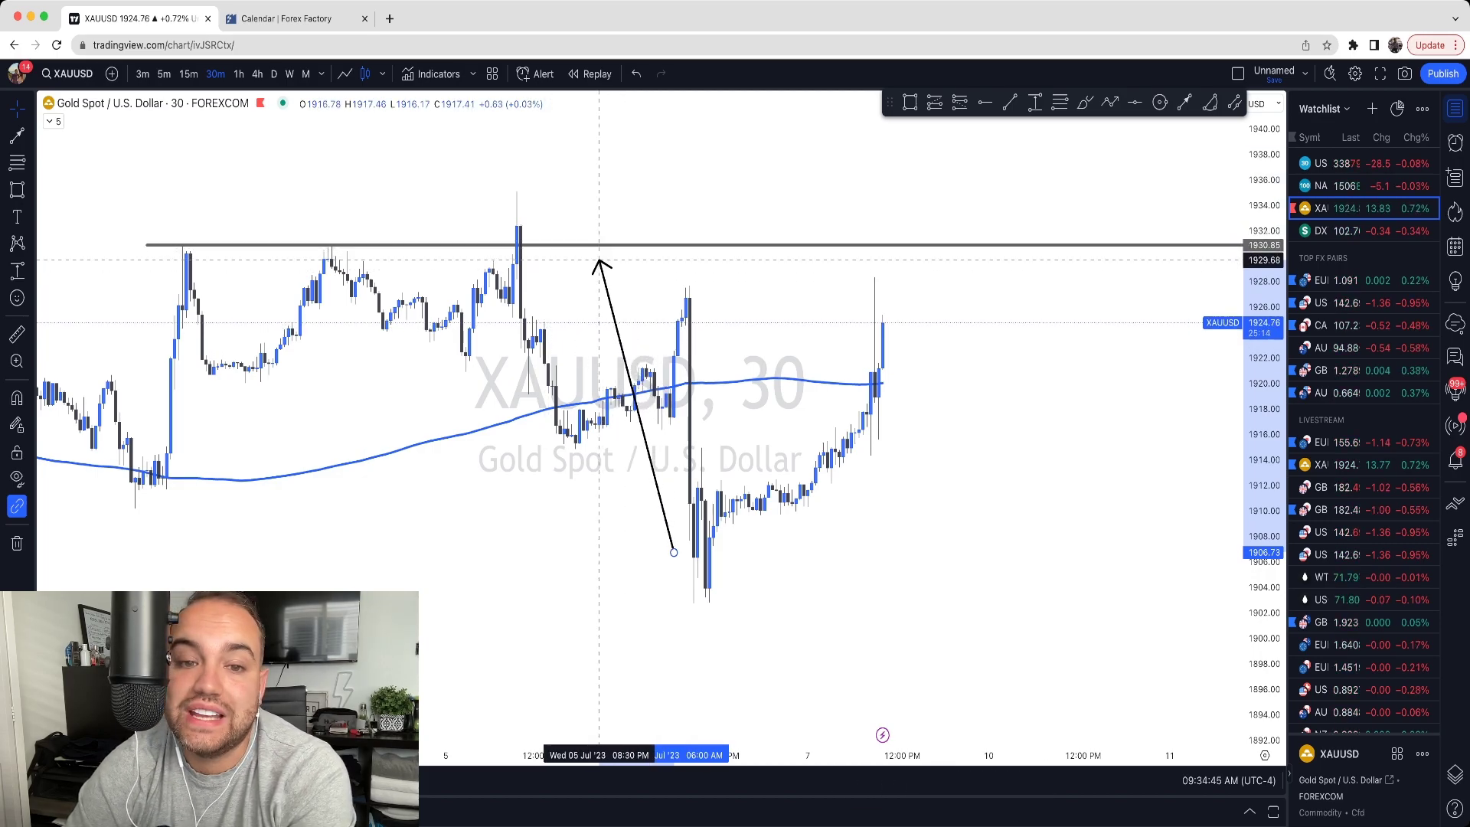
right_click(600, 261)
scroll(661, 229, down, 2)
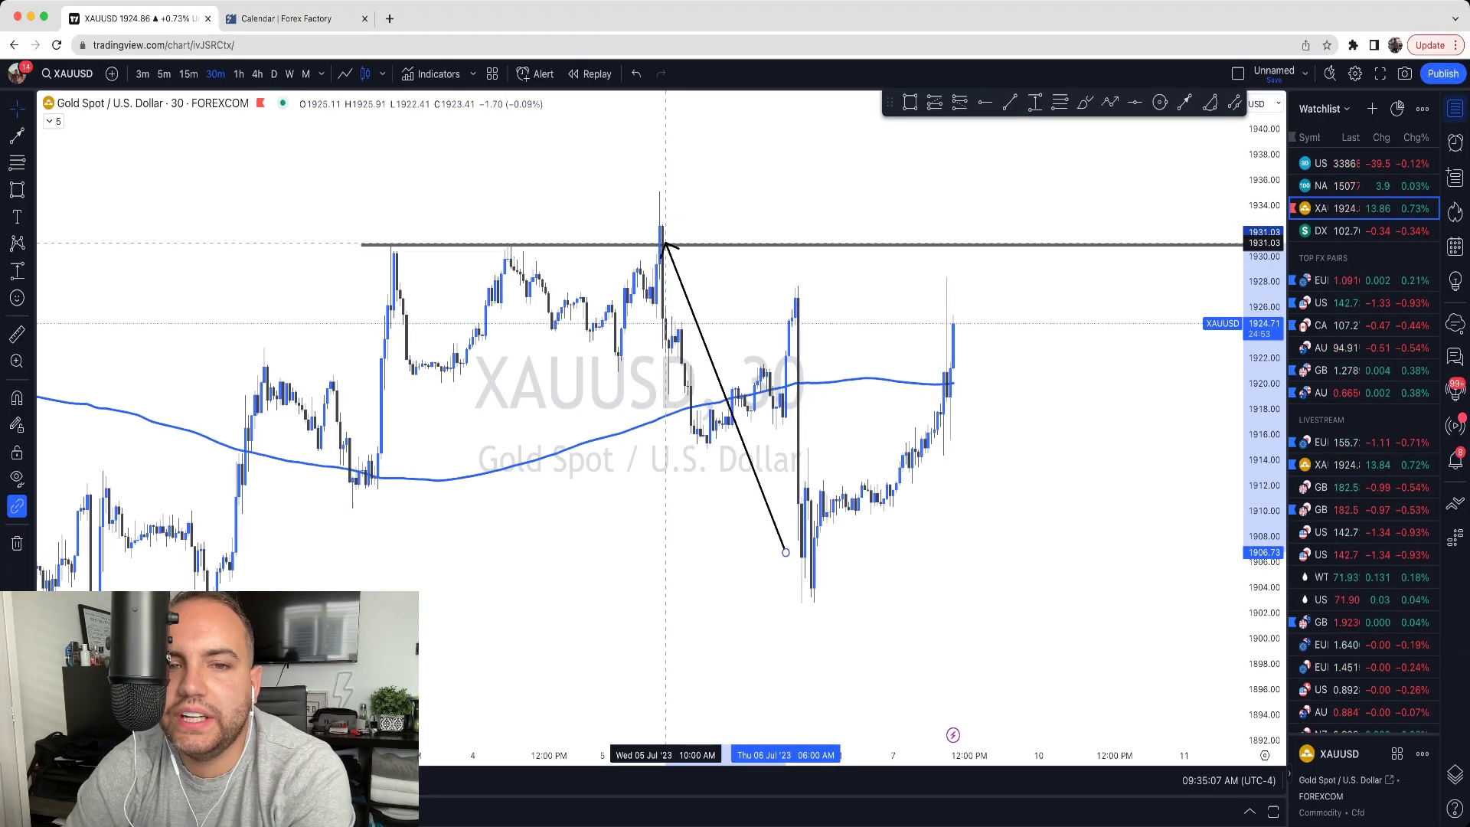
scroll(668, 265, up, 2)
scroll(669, 266, up, 1)
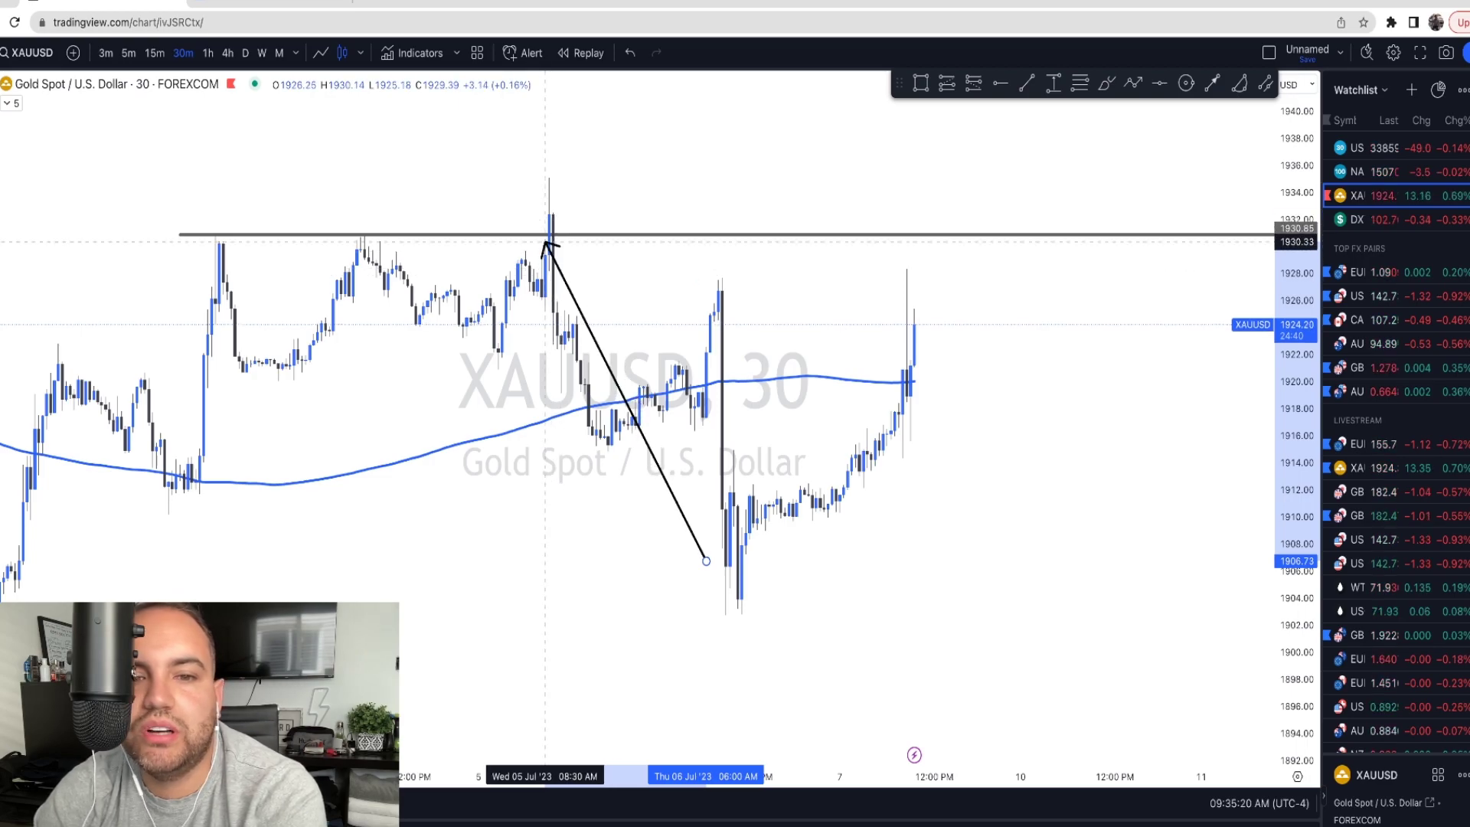
key(ctrl+z)
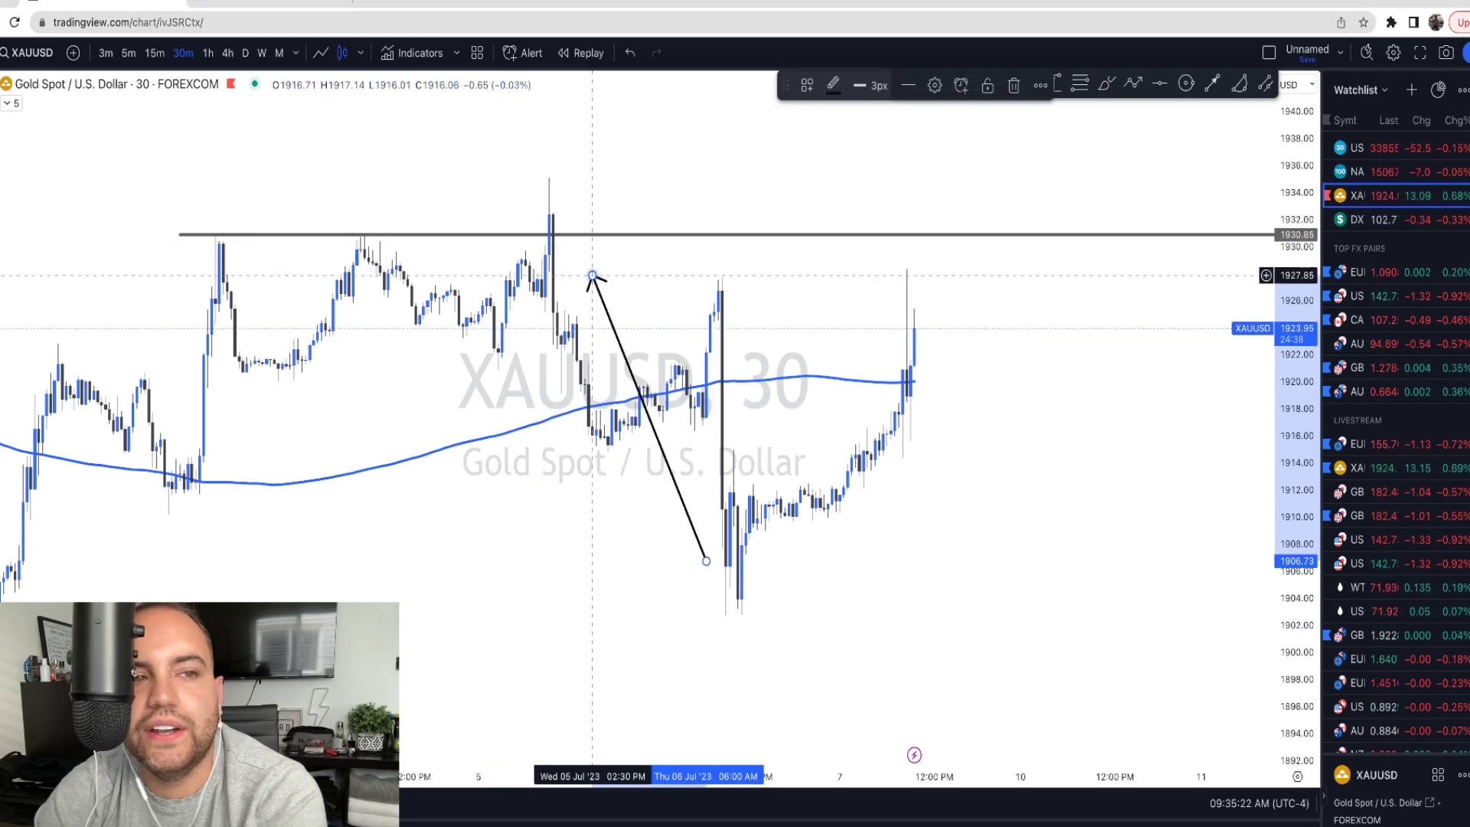
Switch to 5-minute candles and move the arrow's tip onto the 5 Jul candle where the drop began
click(154, 53)
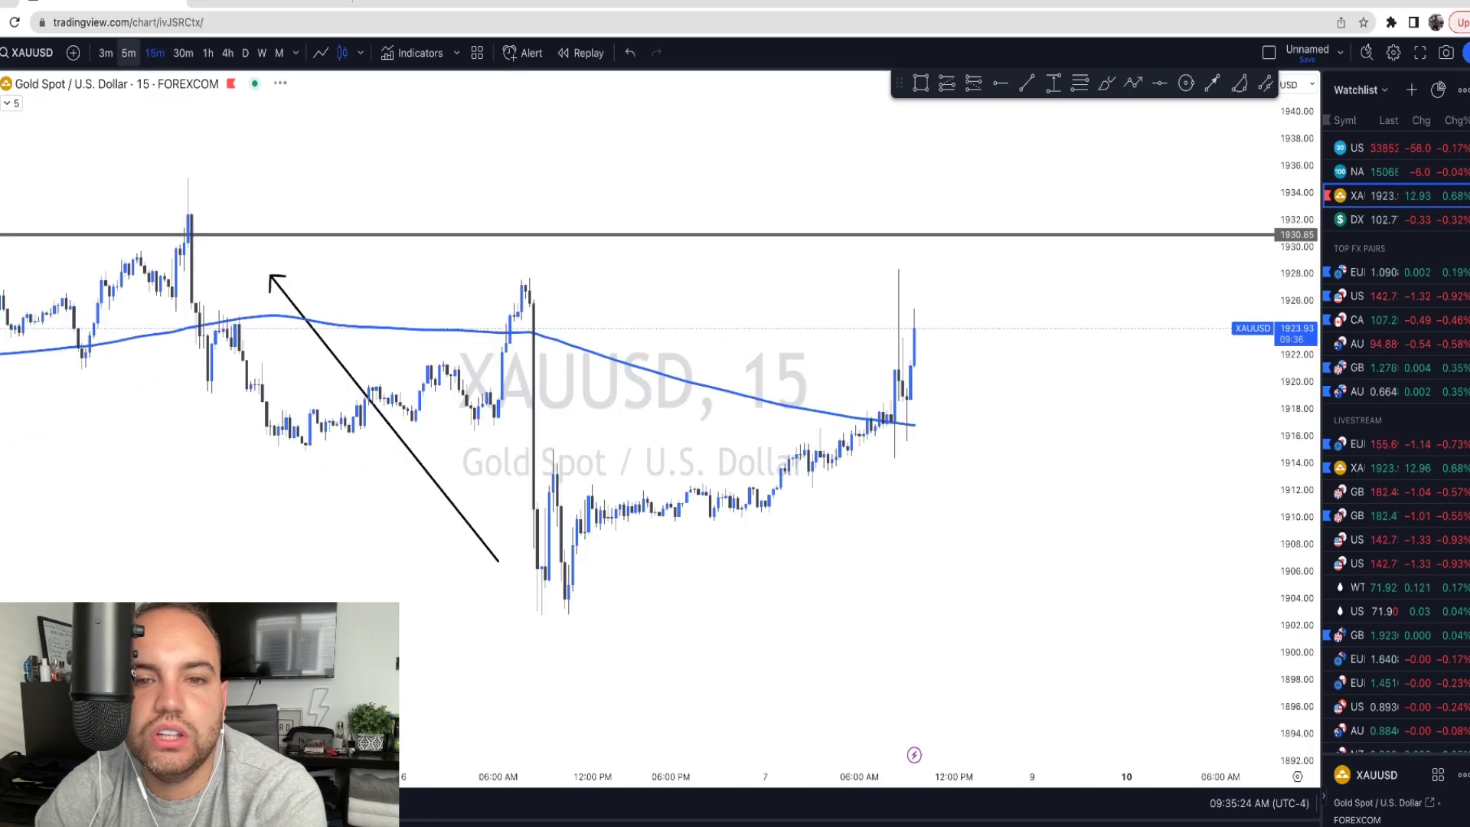
click(129, 53)
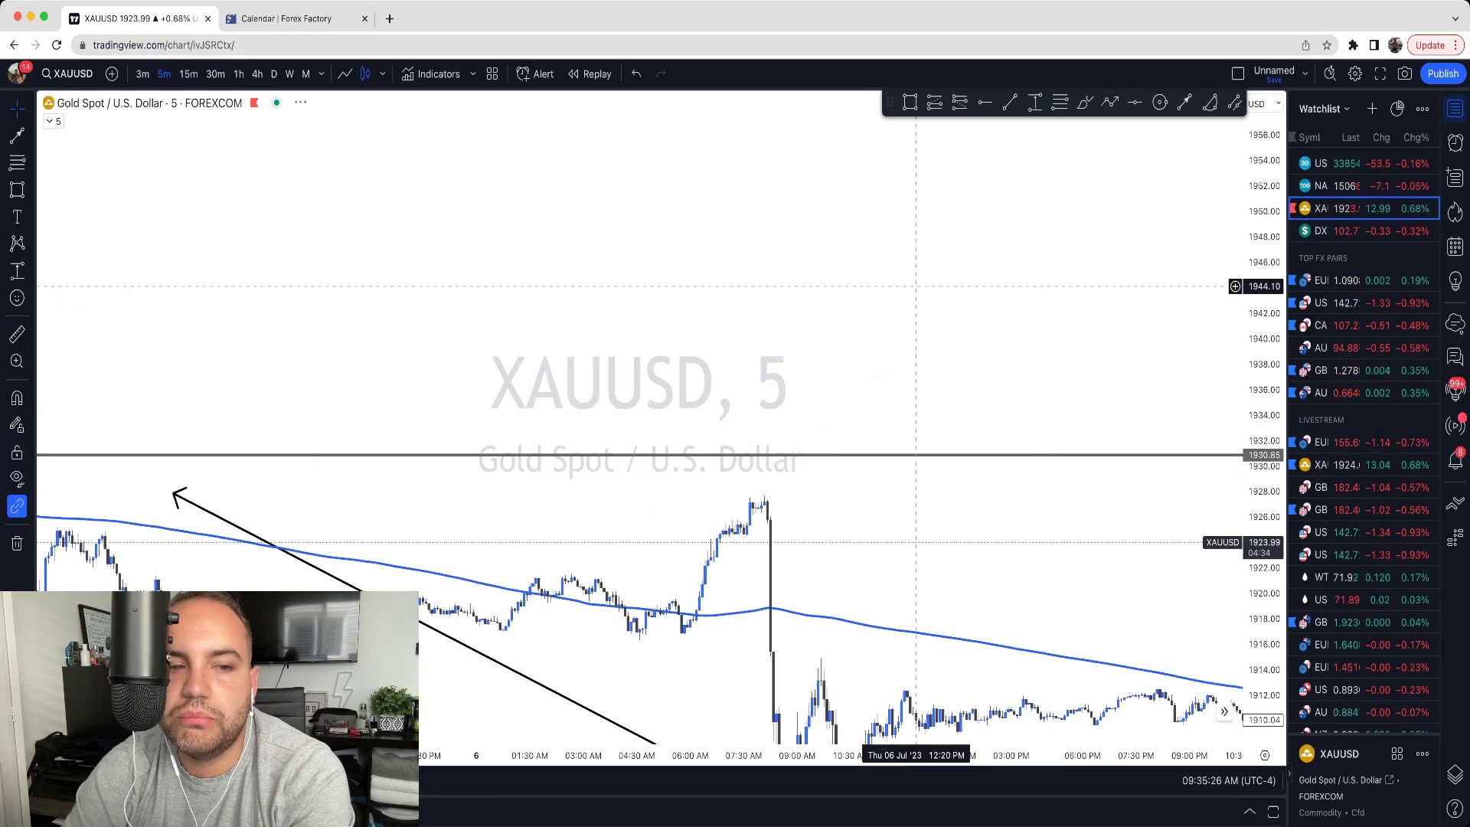
scroll(818, 310, left, 10)
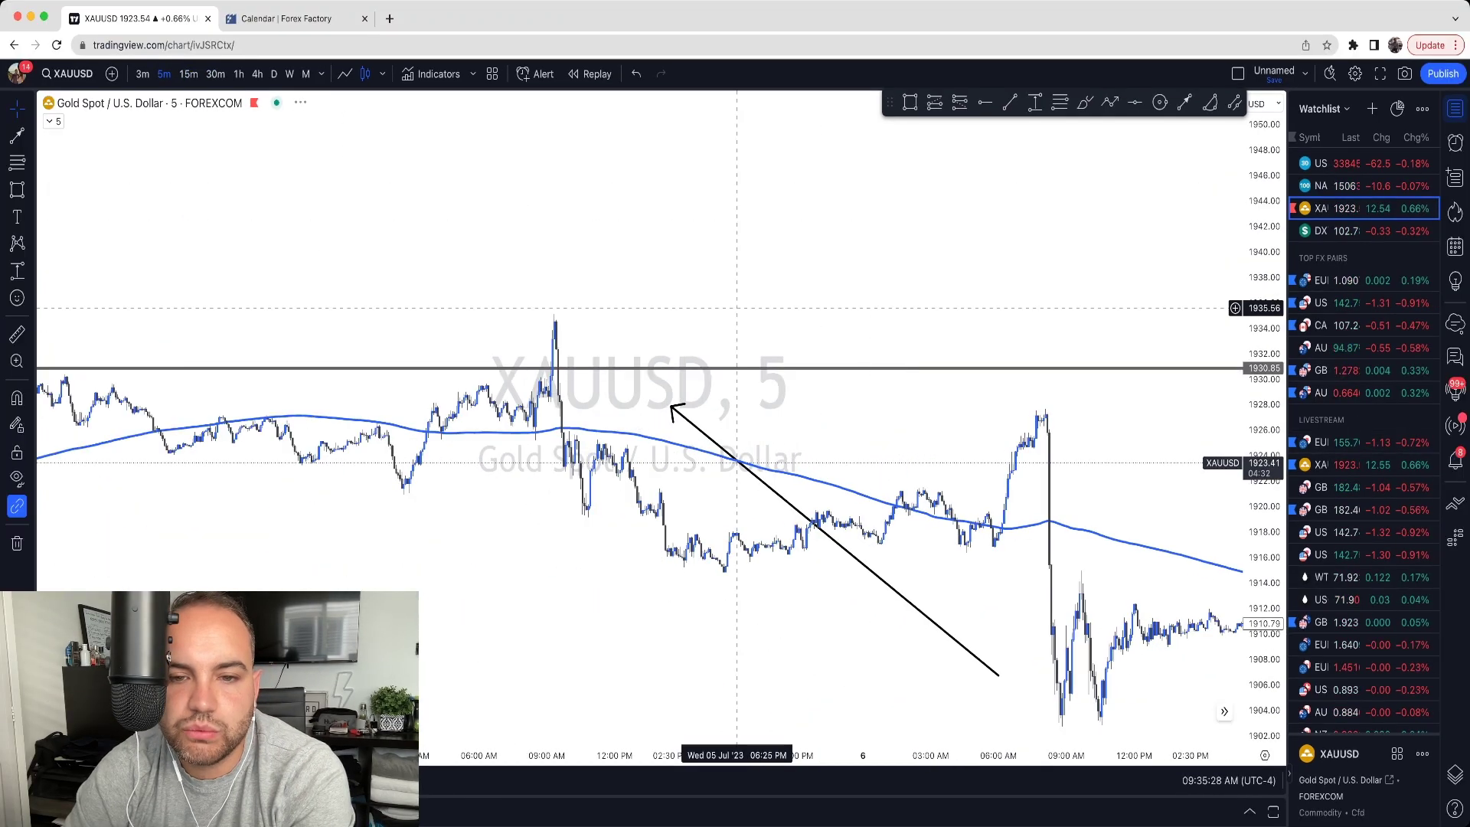
scroll(695, 294, down, 2)
drag(835, 368, 757, 380)
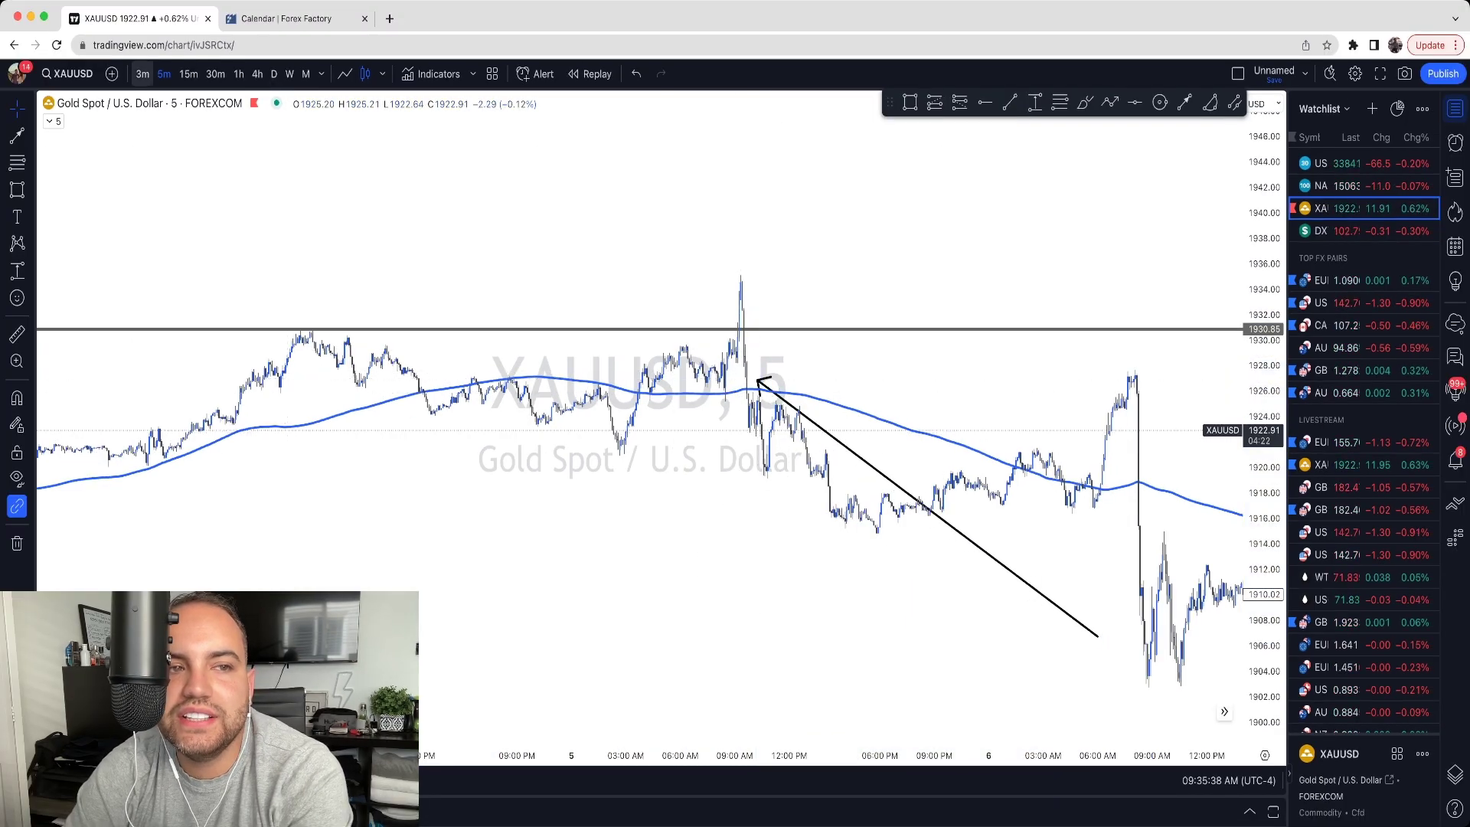
Switch to 1-hour candles and reposition the arrow's upper end lower on the drop
click(188, 74)
click(215, 74)
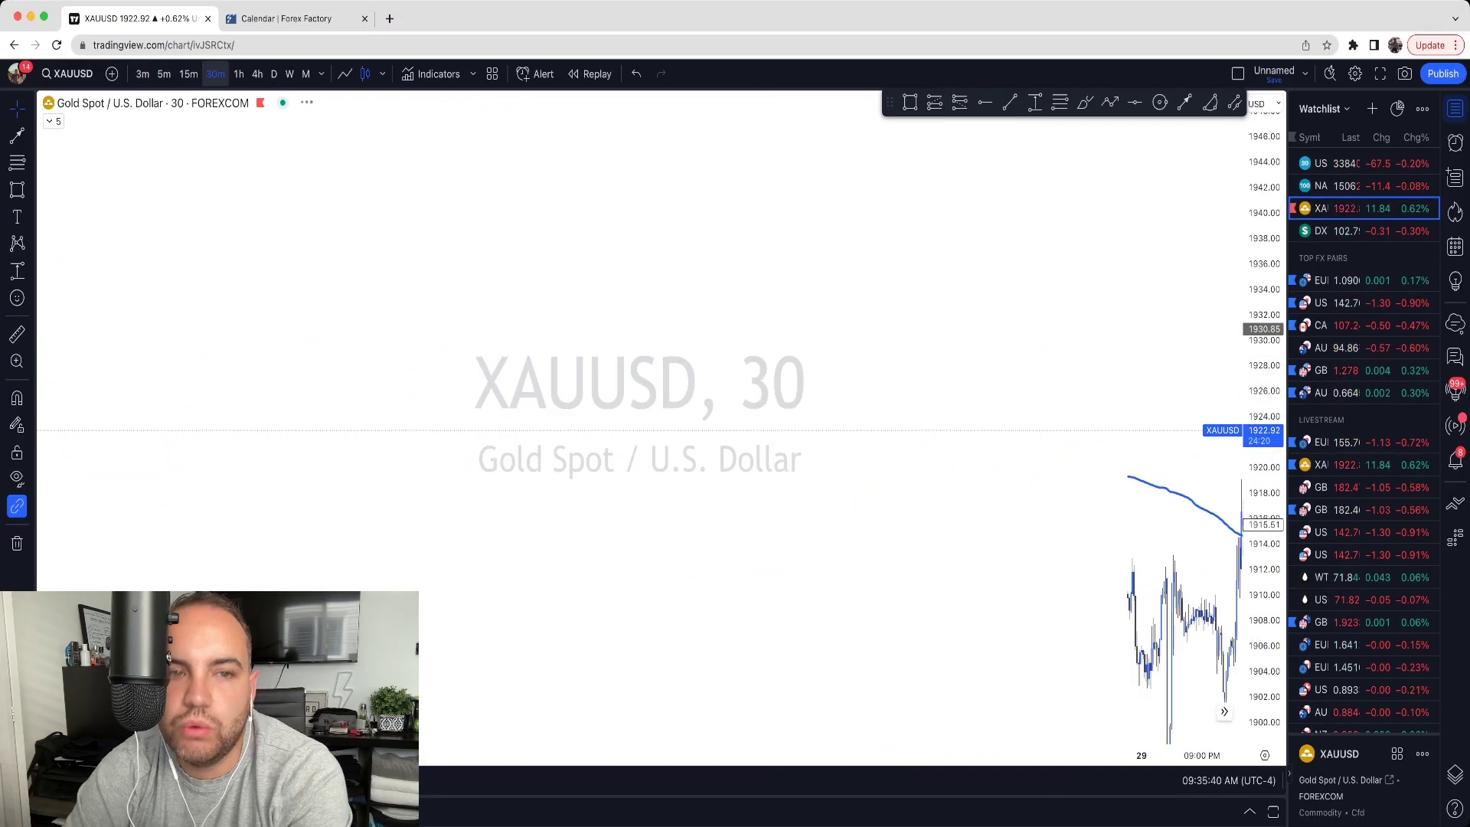
click(239, 74)
drag(623, 360, 414, 322)
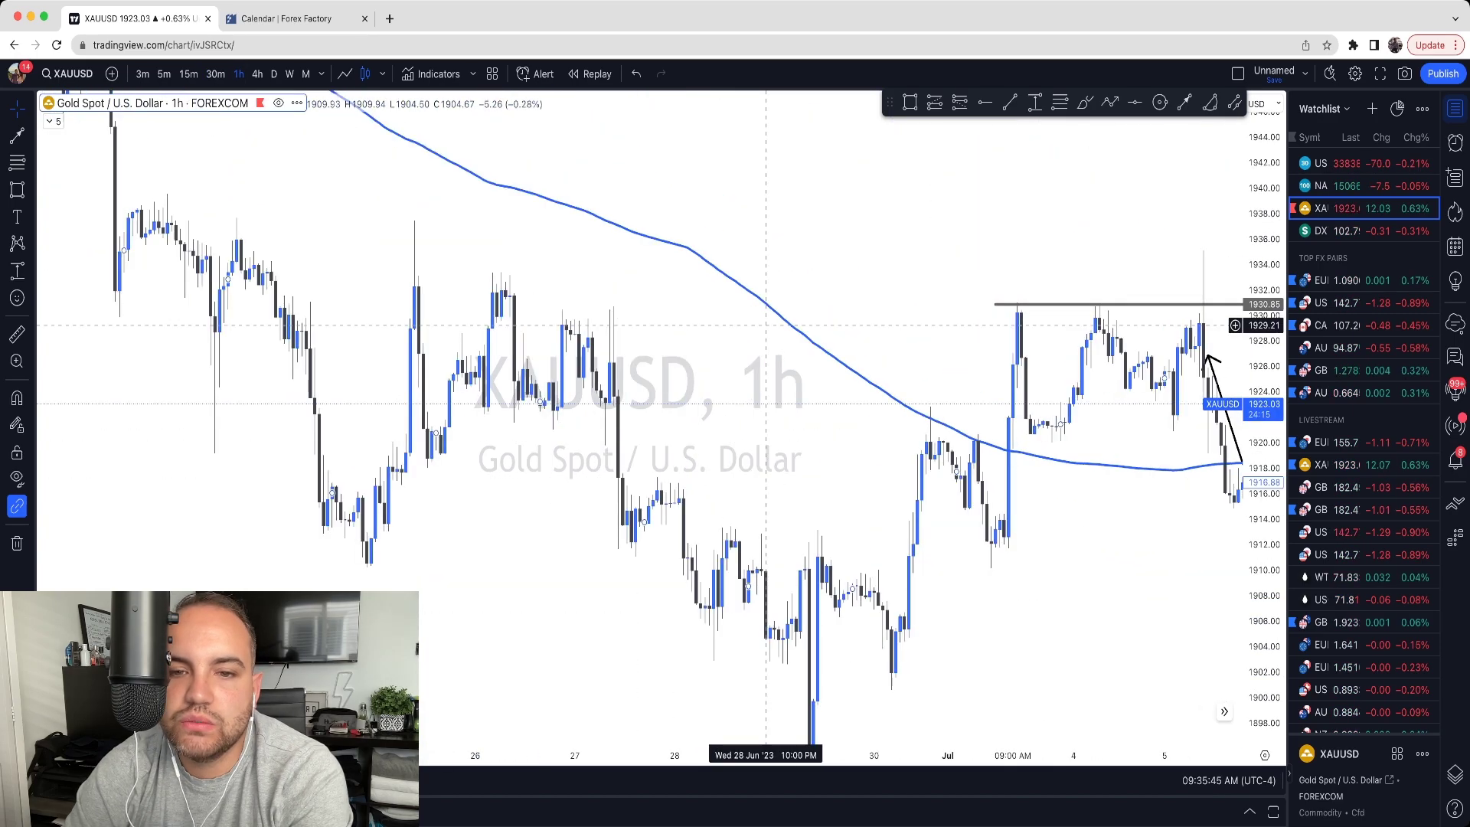
drag(870, 302, 498, 253)
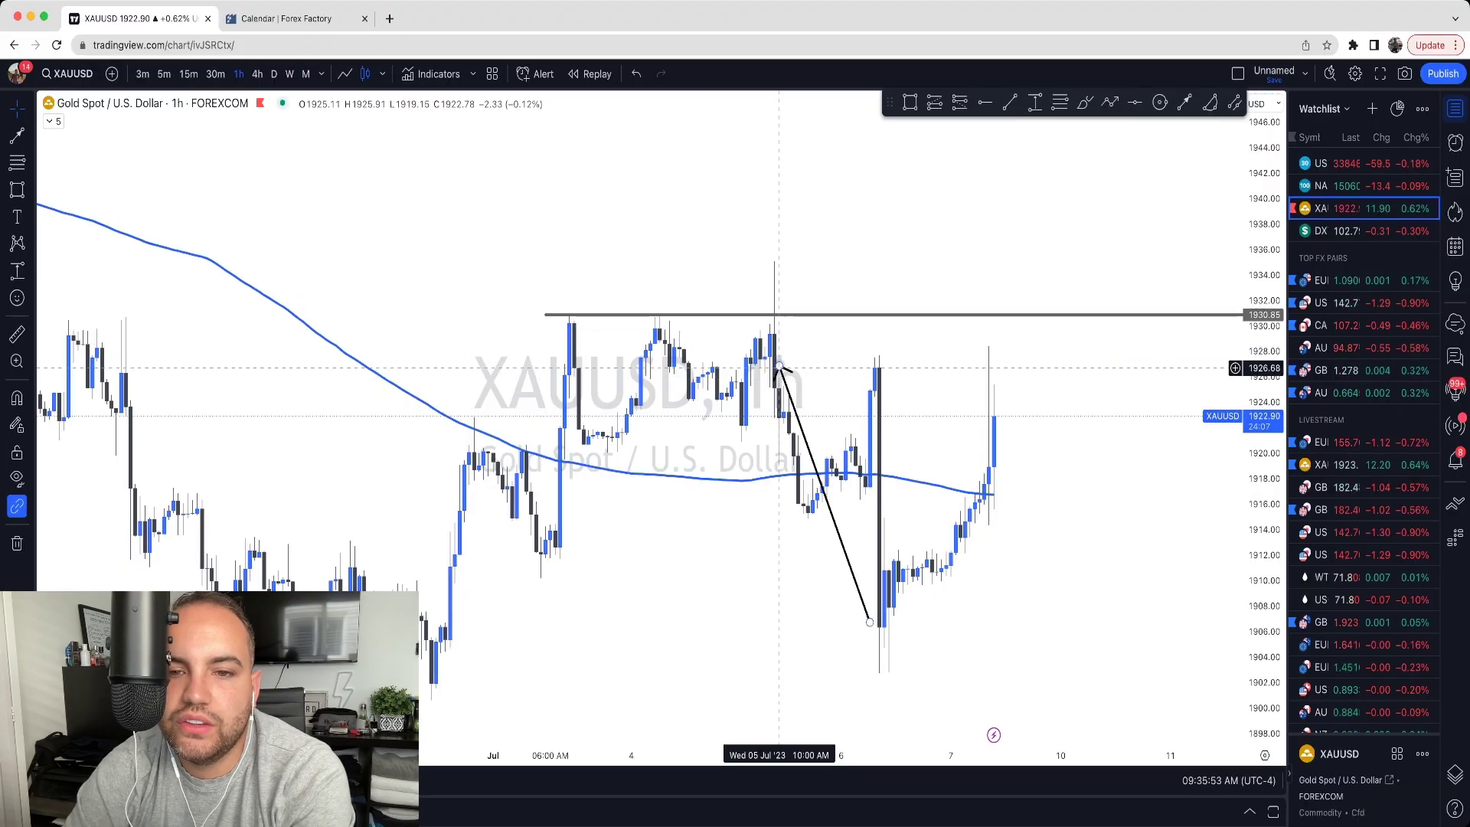
drag(779, 368, 812, 511)
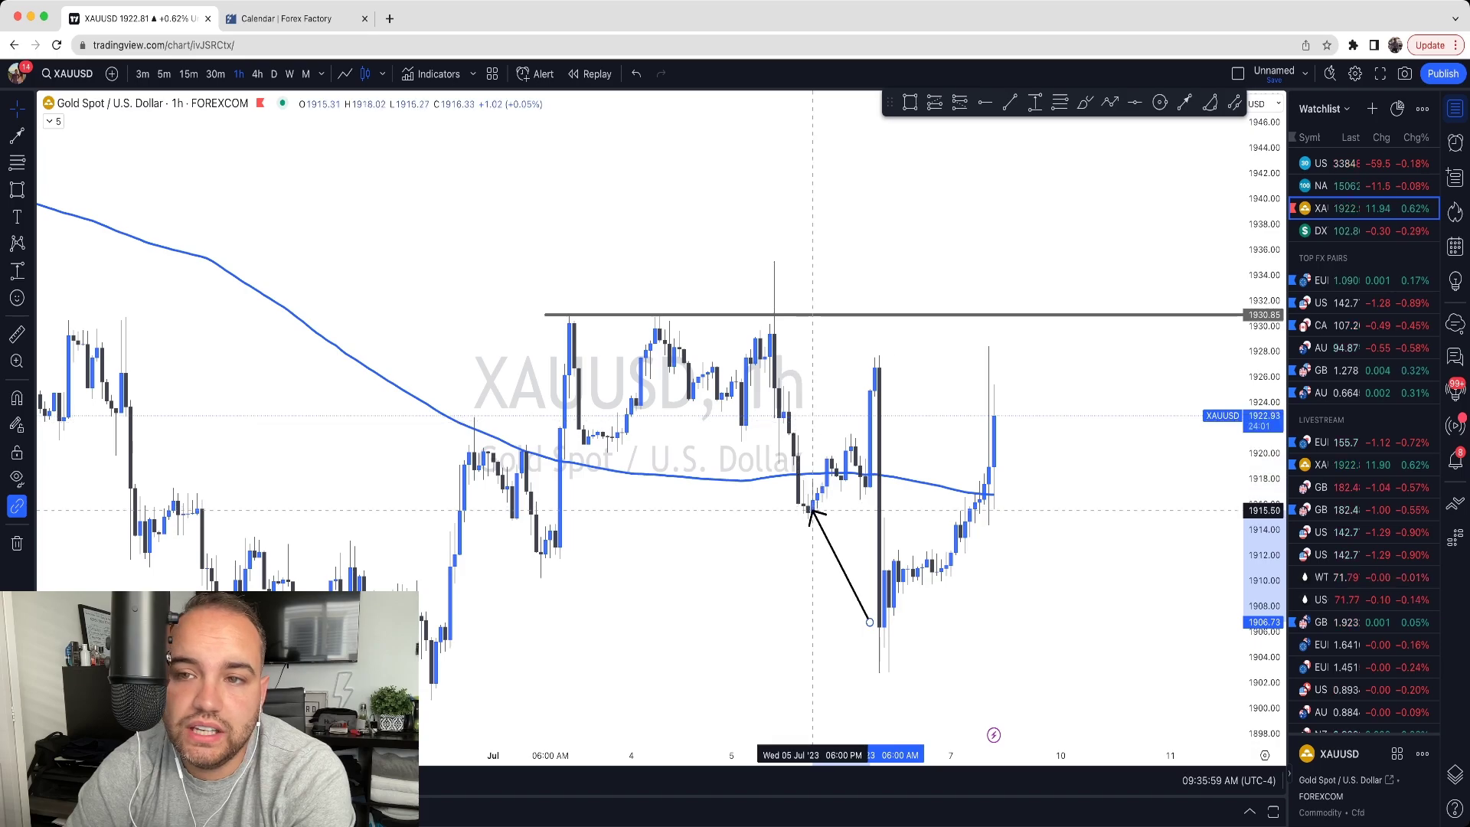
click(903, 199)
Measure the drop from 1930.74 to 1914.44 with Price Range, showing −16.18 (−0.84%)
click(1034, 102)
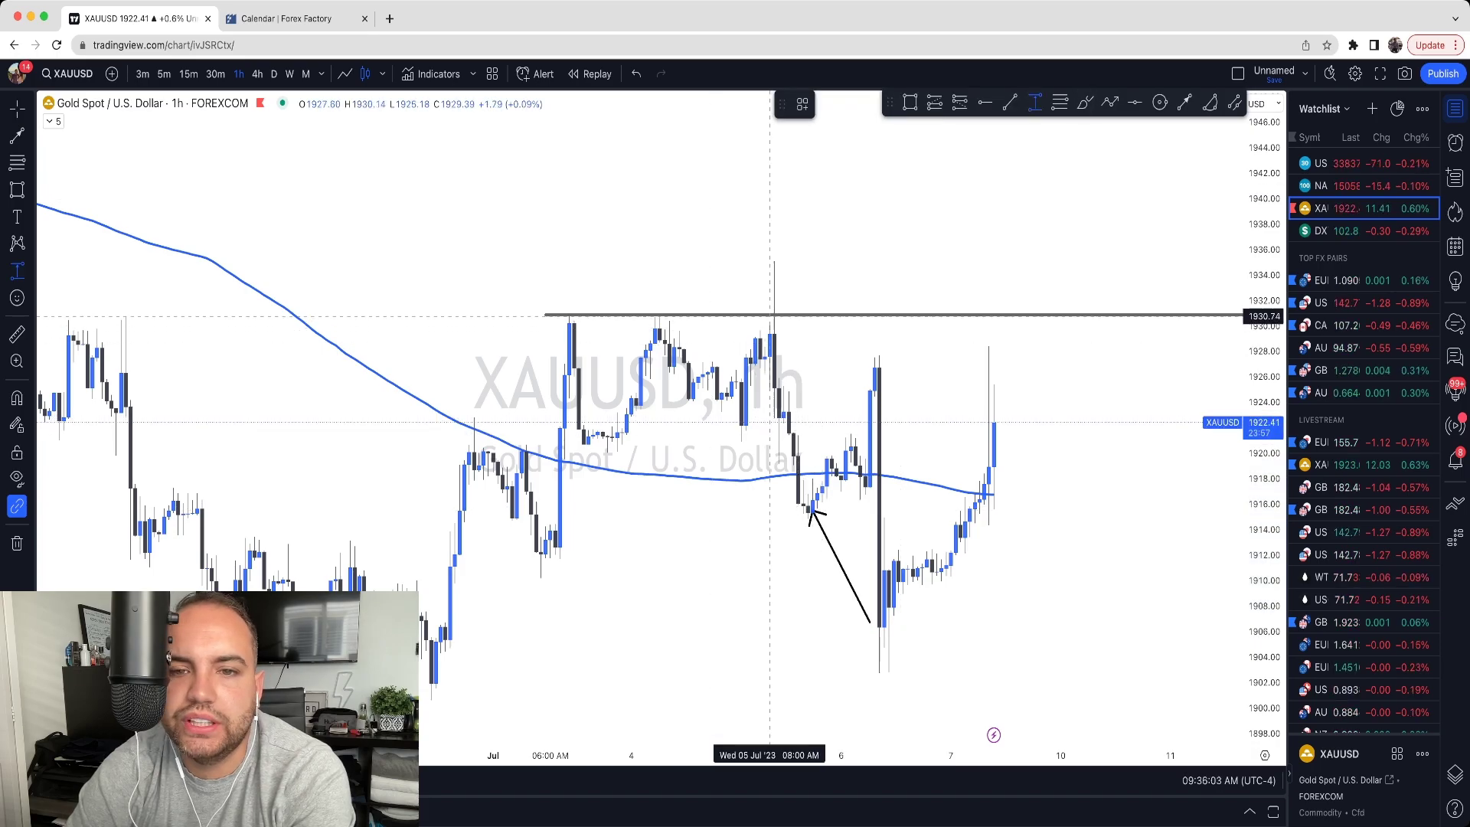
click(770, 317)
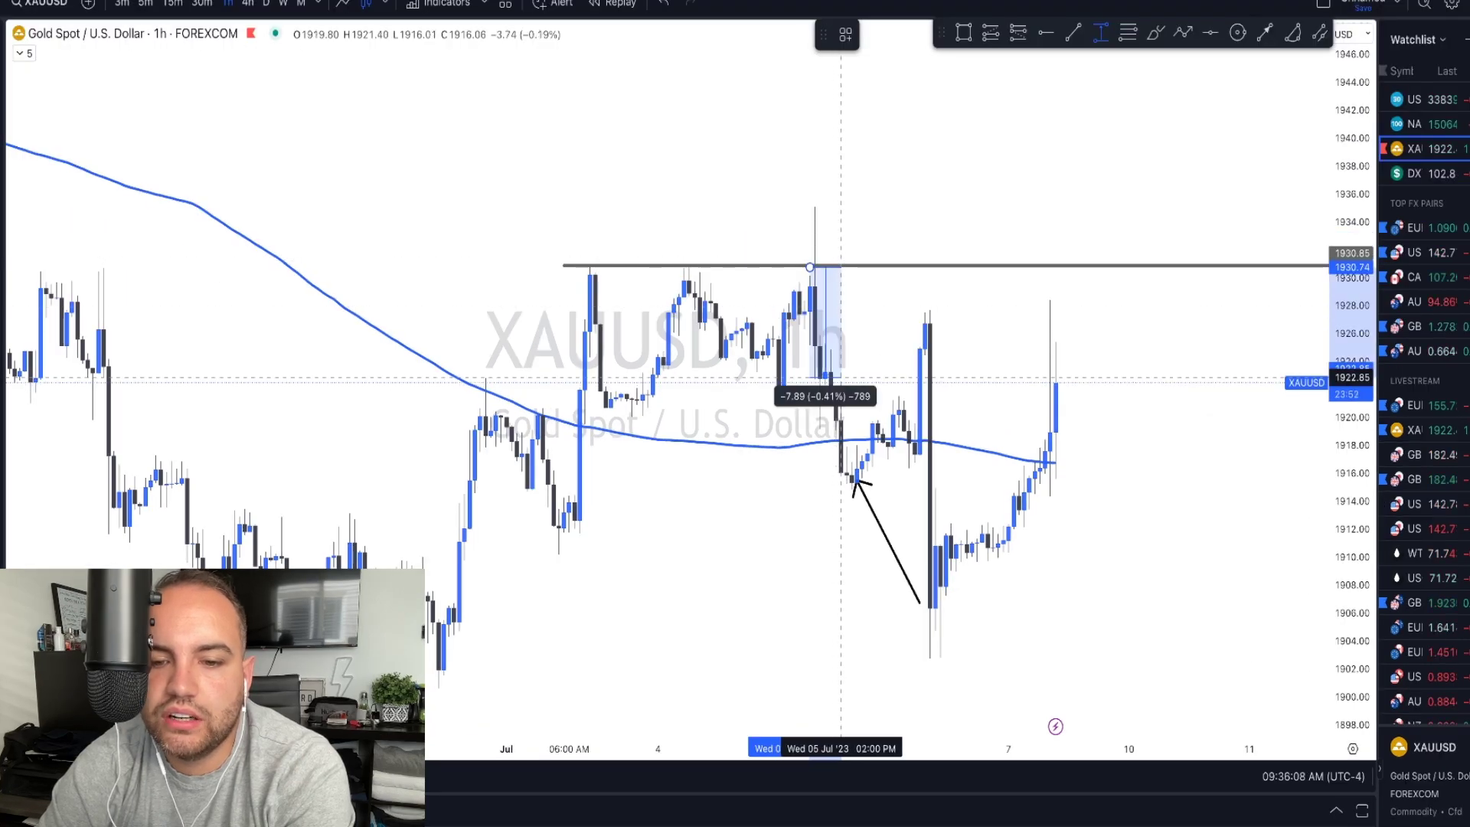
click(853, 493)
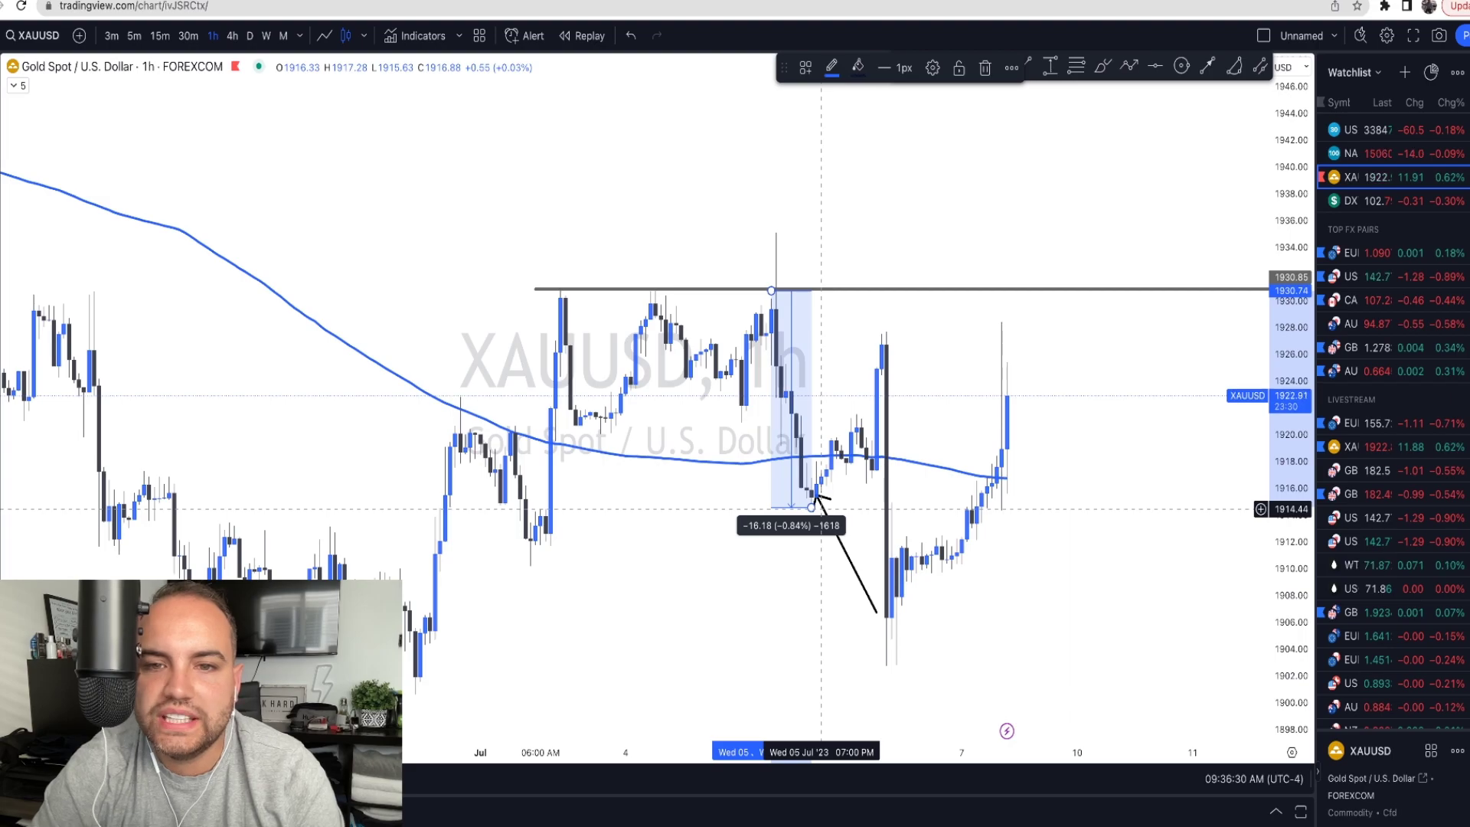
Draw an arrow from about 1939.62 at upper right down onto the 5 Jul spike candle top
click(919, 289)
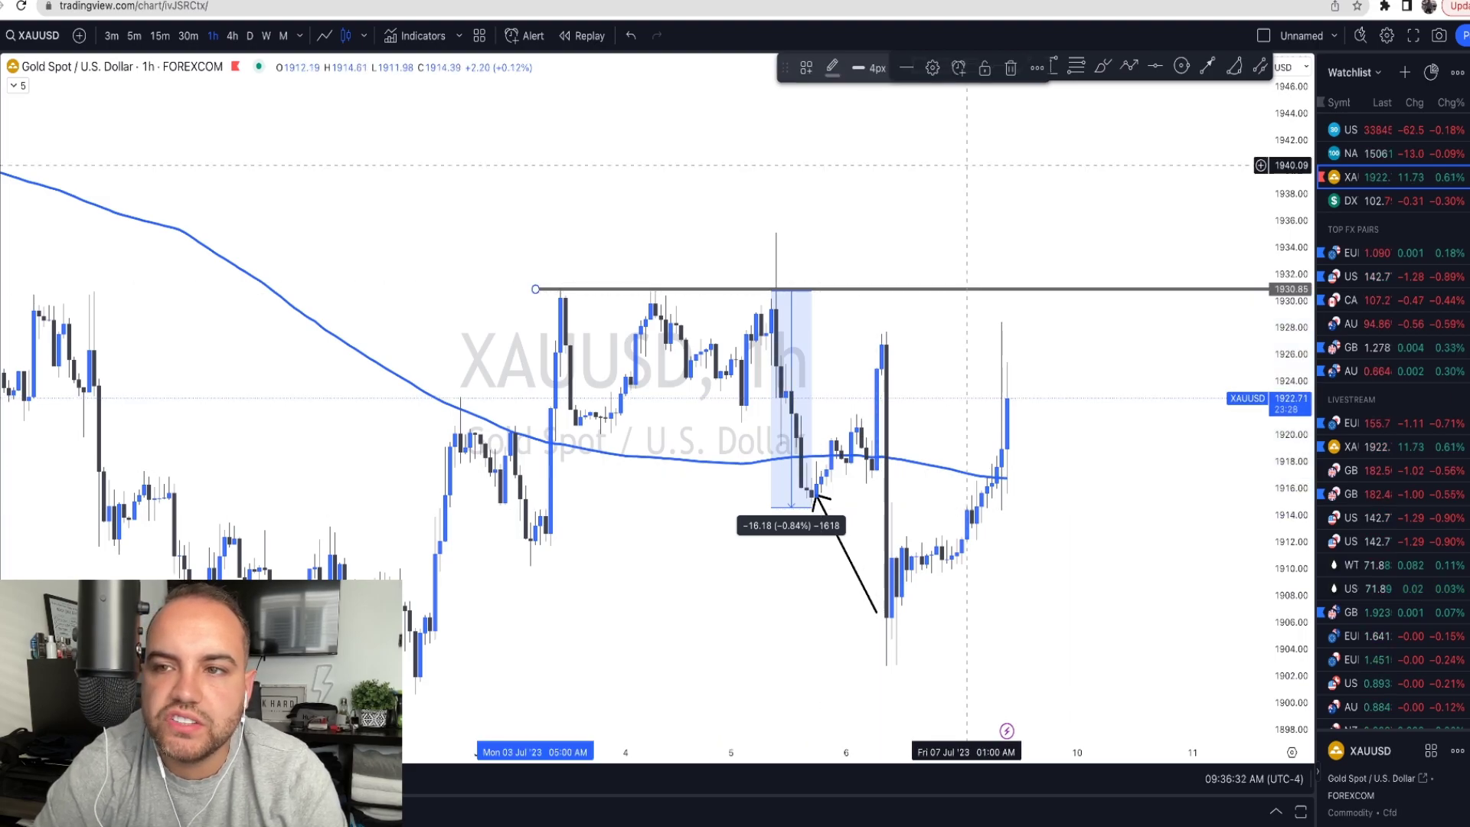
drag(988, 171, 551, 567)
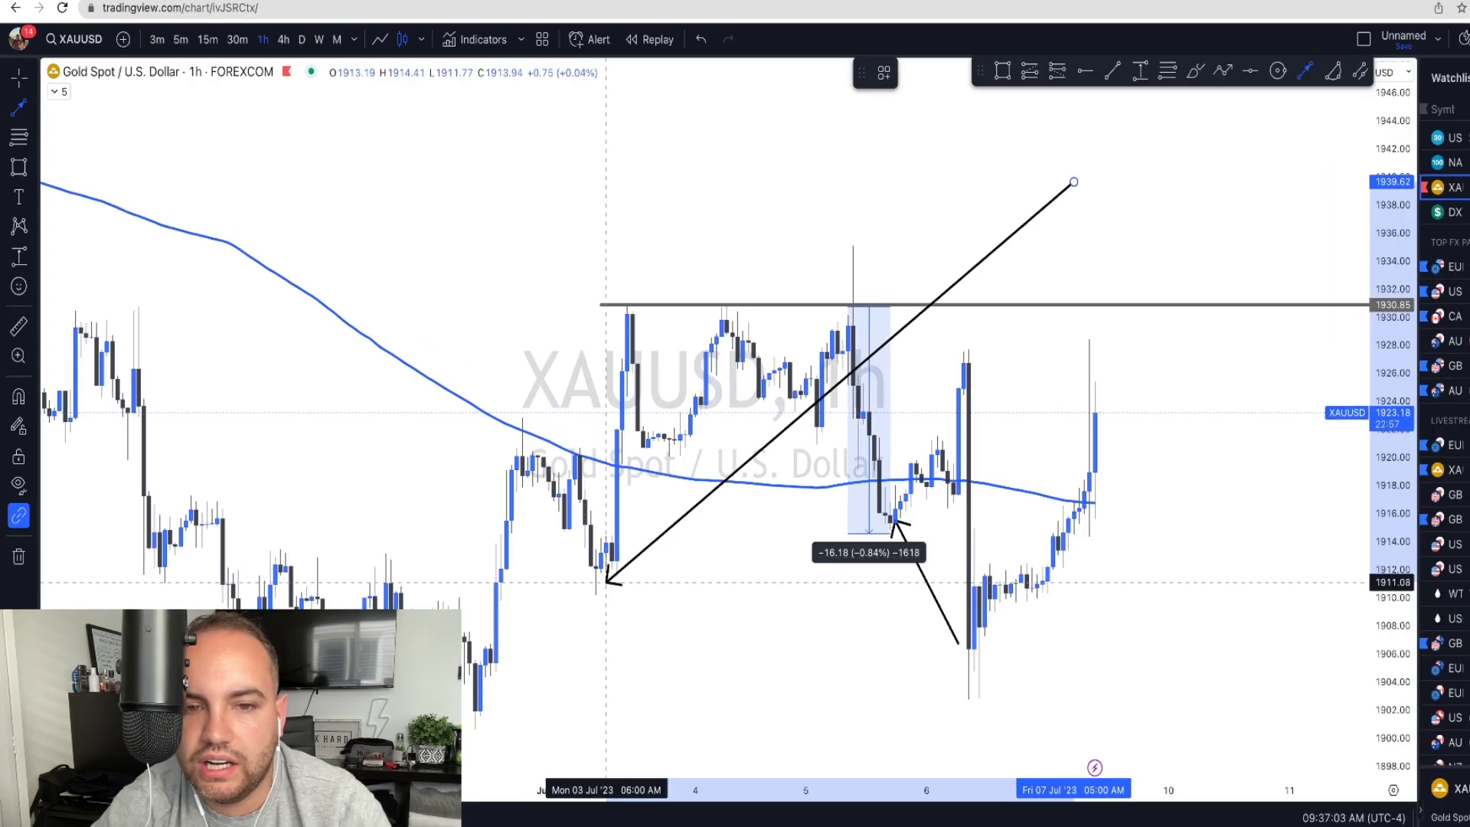
drag(605, 582, 693, 345)
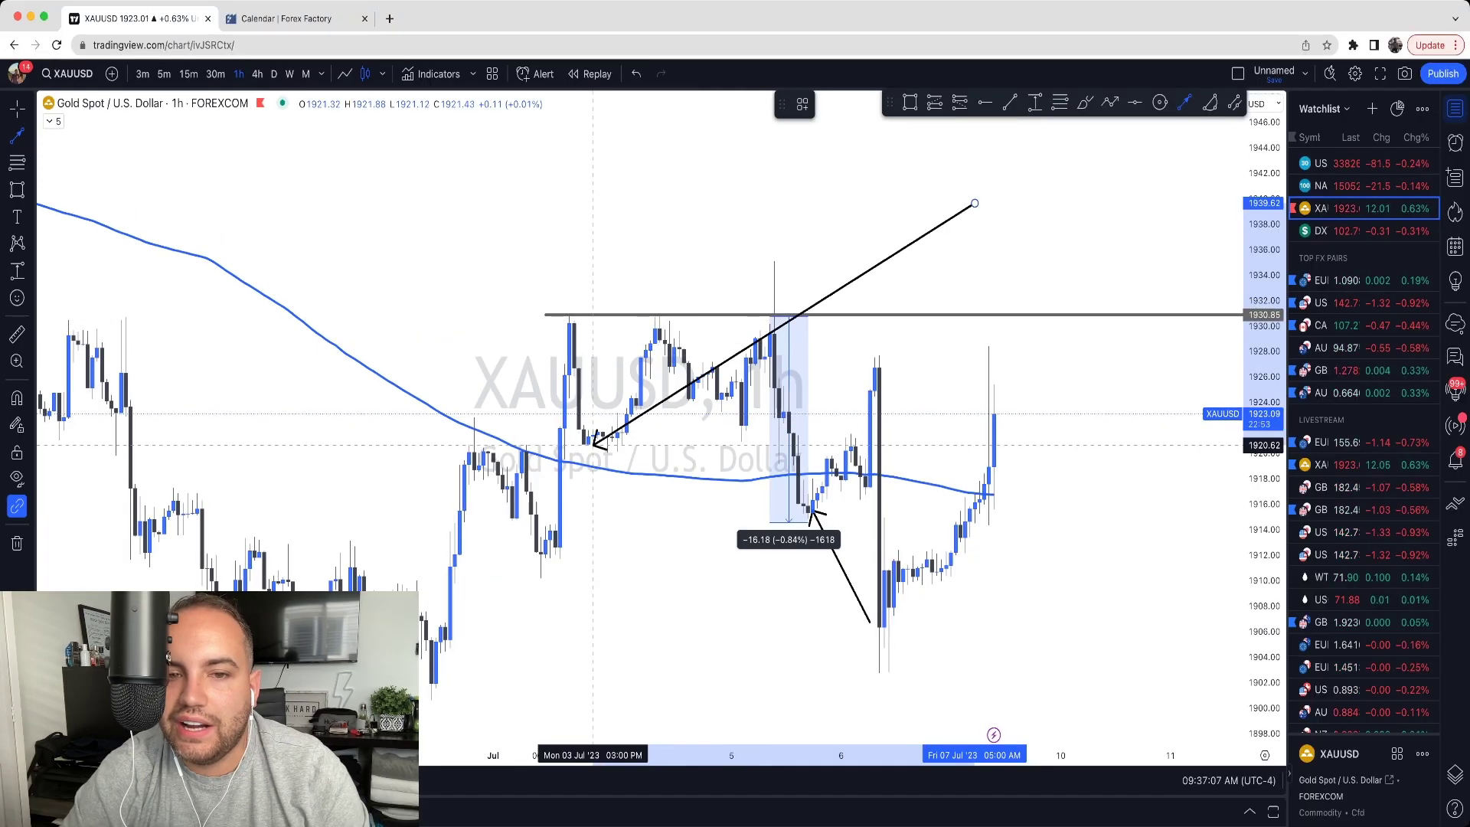
mouse_move(592, 445)
mouse_down()
mouse_move(679, 270)
mouse_move(586, 325)
mouse_move(779, 329)
mouse_move(778, 315)
mouse_move(741, 429)
mouse_move(775, 314)
mouse_move(761, 327)
mouse_move(469, 309)
mouse_move(496, 329)
mouse_move(515, 402)
mouse_move(498, 329)
mouse_move(550, 416)
mouse_move(536, 319)
mouse_move(552, 463)
mouse_move(804, 315)
mouse_move(846, 319)
mouse_move(820, 355)
mouse_move(758, 320)
mouse_move(762, 332)
mouse_move(808, 291)
mouse_move(824, 245)
mouse_move(788, 286)
mouse_move(809, 297)
mouse_up()
scroll(775, 315, down, 3)
scroll(804, 315, up, 2)
scroll(845, 320, up, 2)
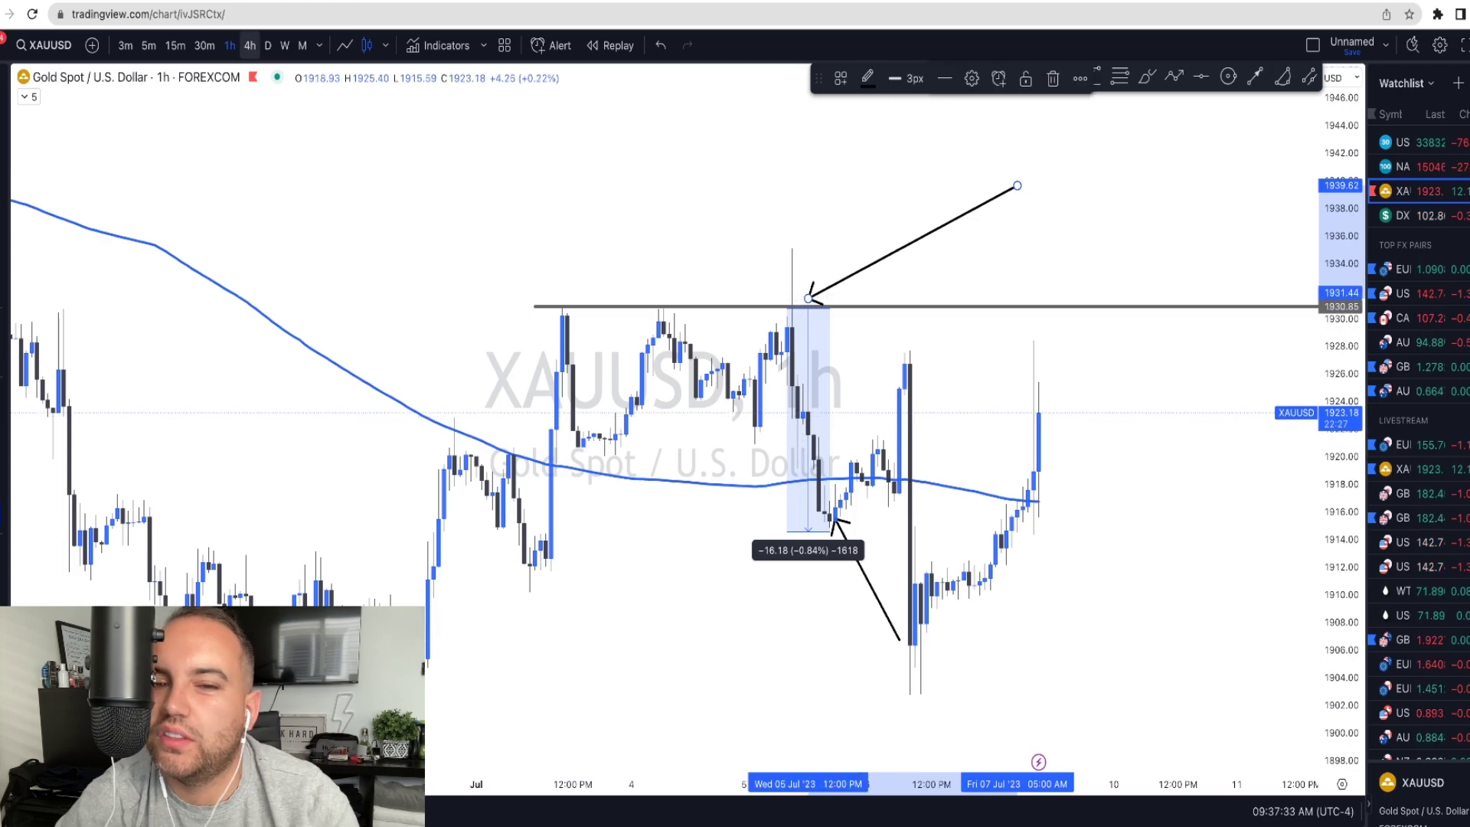
Switch to 30-minute candles and nudge the arrow's tip down onto the spike
click(204, 45)
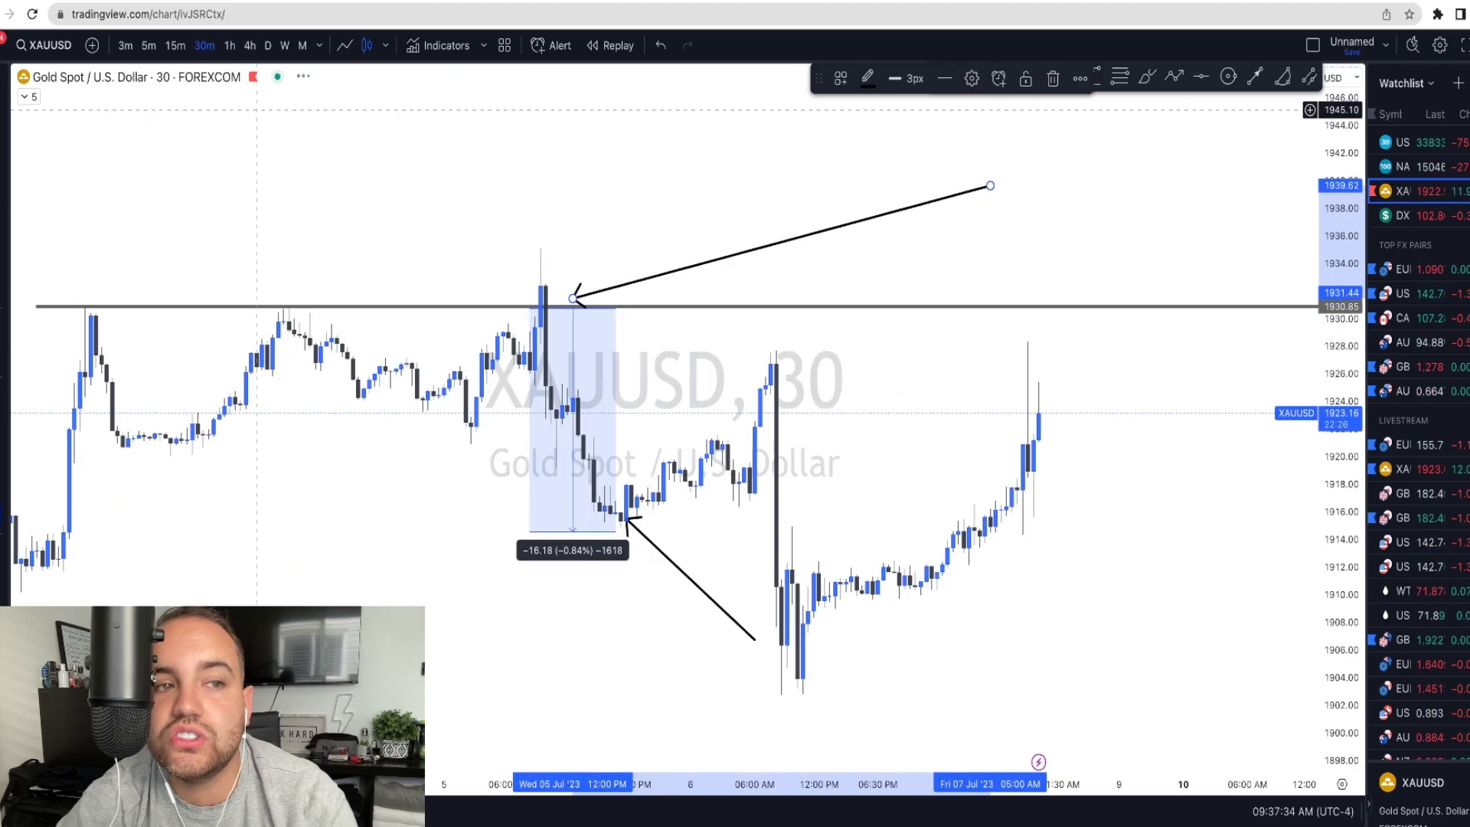
scroll(574, 249, left, 10)
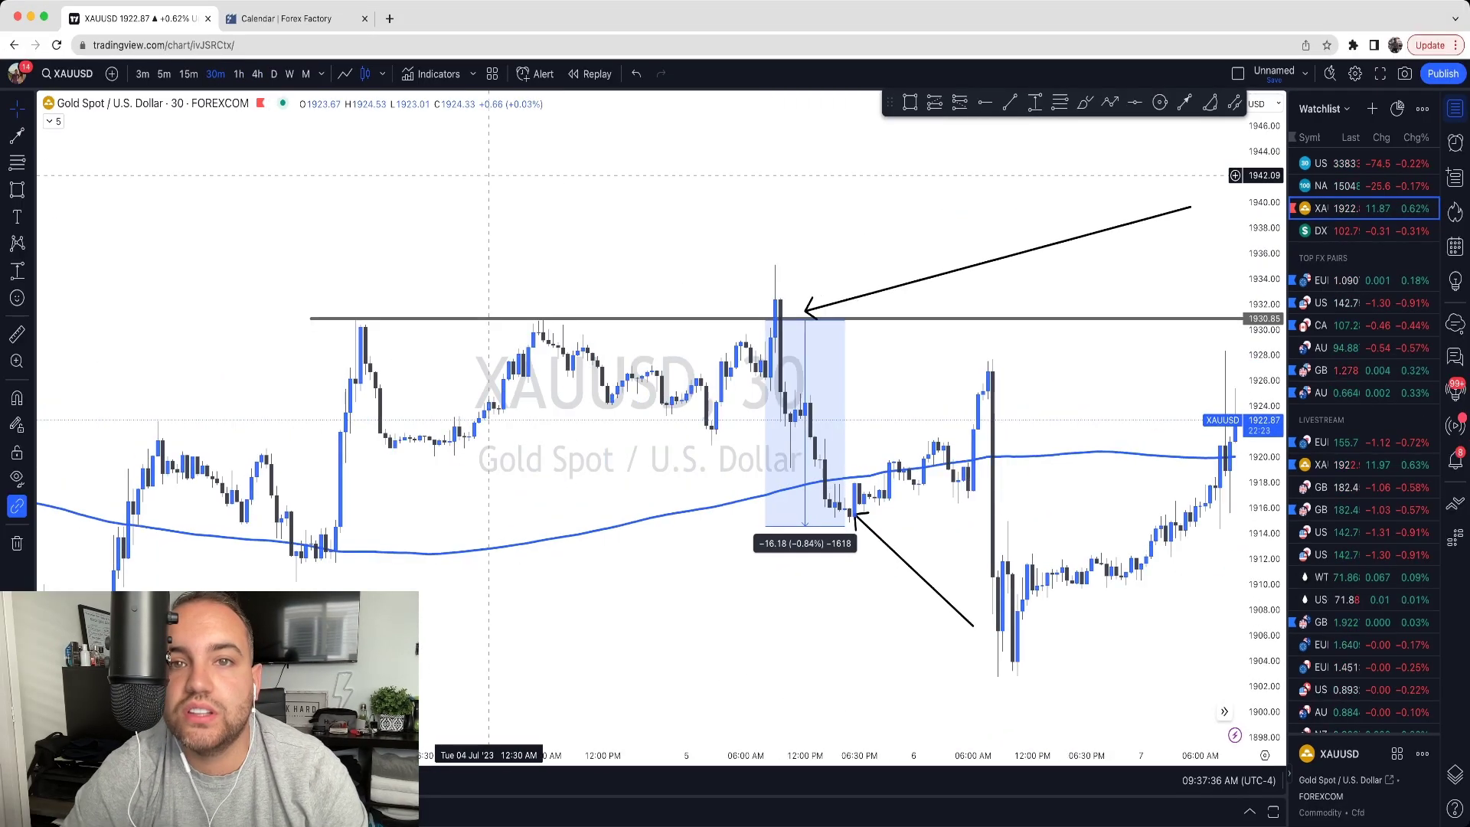
scroll(786, 304, right, 5)
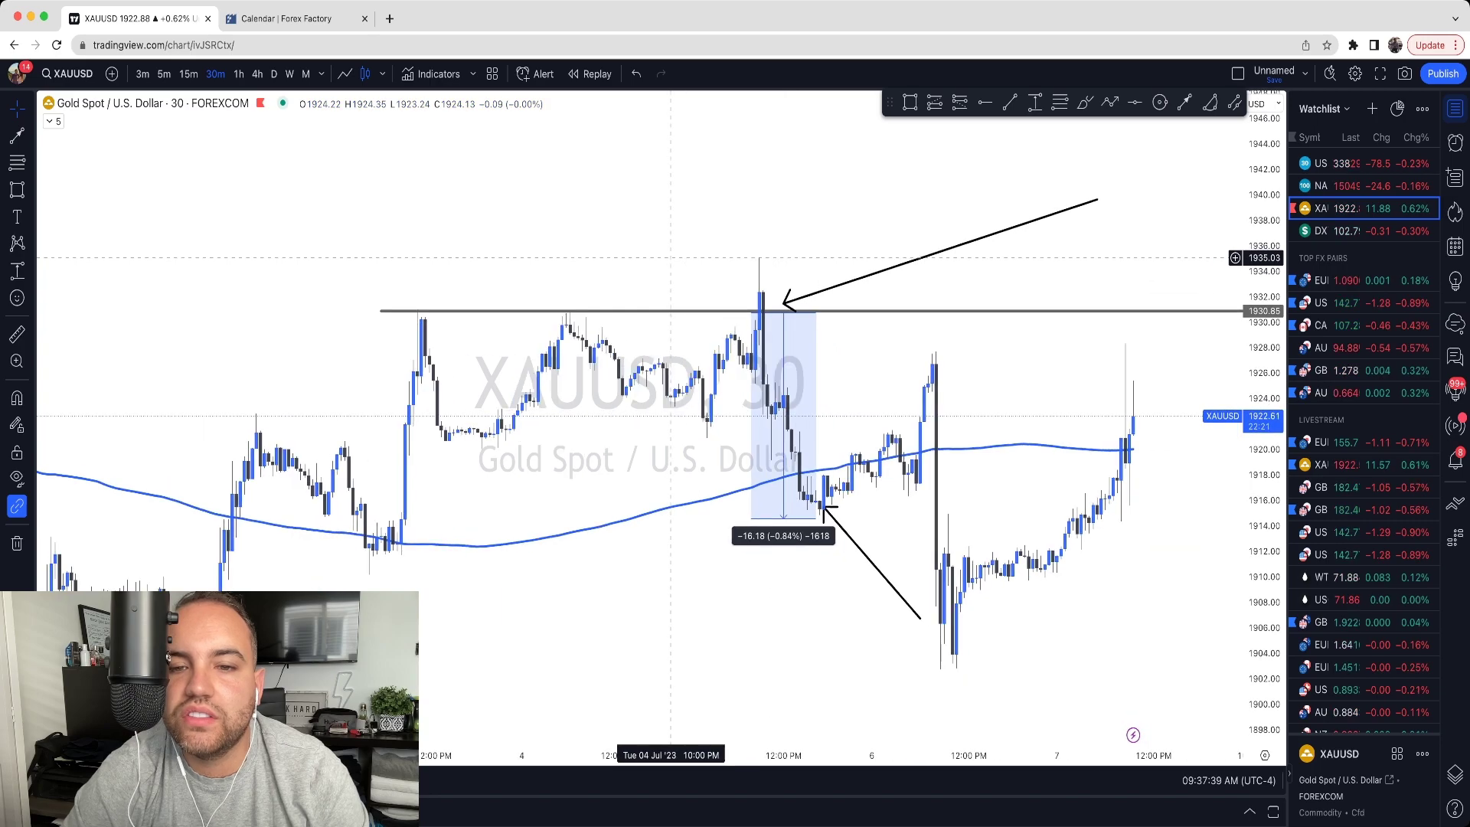
mouse_move(784, 303)
mouse_down()
mouse_move(727, 297)
mouse_move(761, 323)
mouse_move(733, 346)
mouse_move(788, 292)
mouse_up()
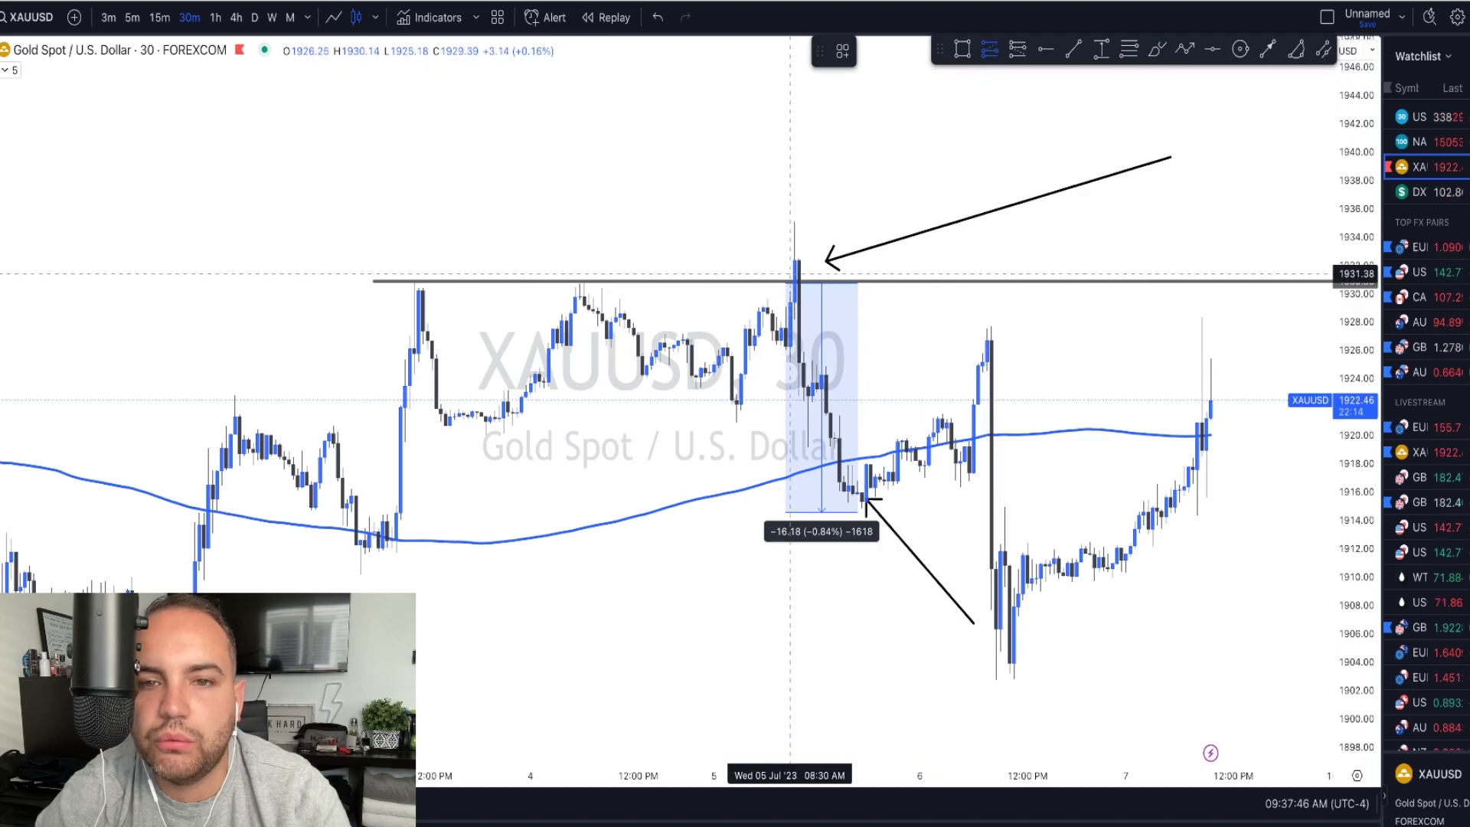
Add a long-position box at the resistance: entry 1931.38, target 1942.92, stop 1927.79
click(790, 274)
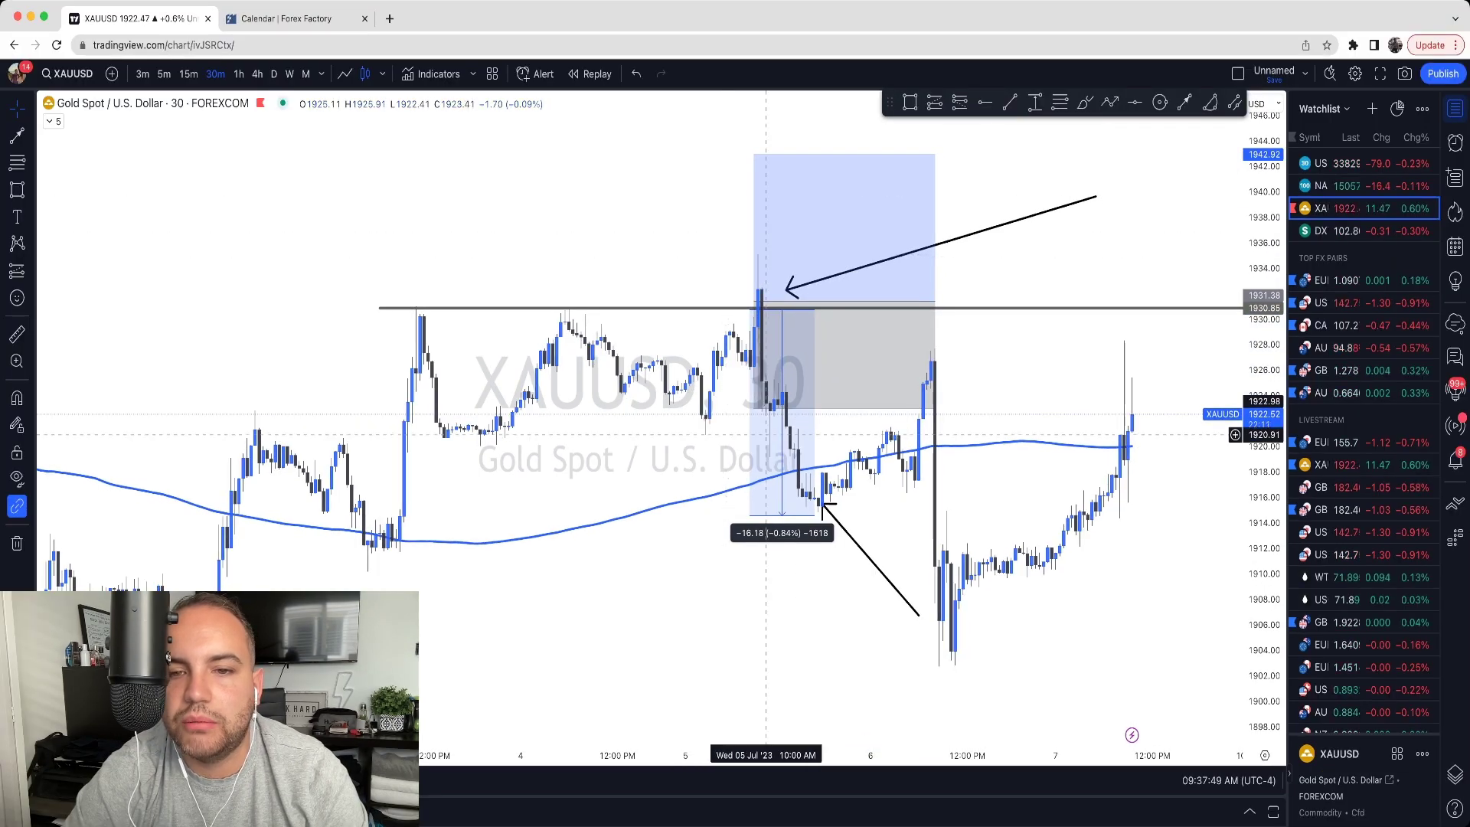
click(755, 410)
drag(754, 409, 754, 347)
click(657, 233)
scroll(657, 233, down, 5)
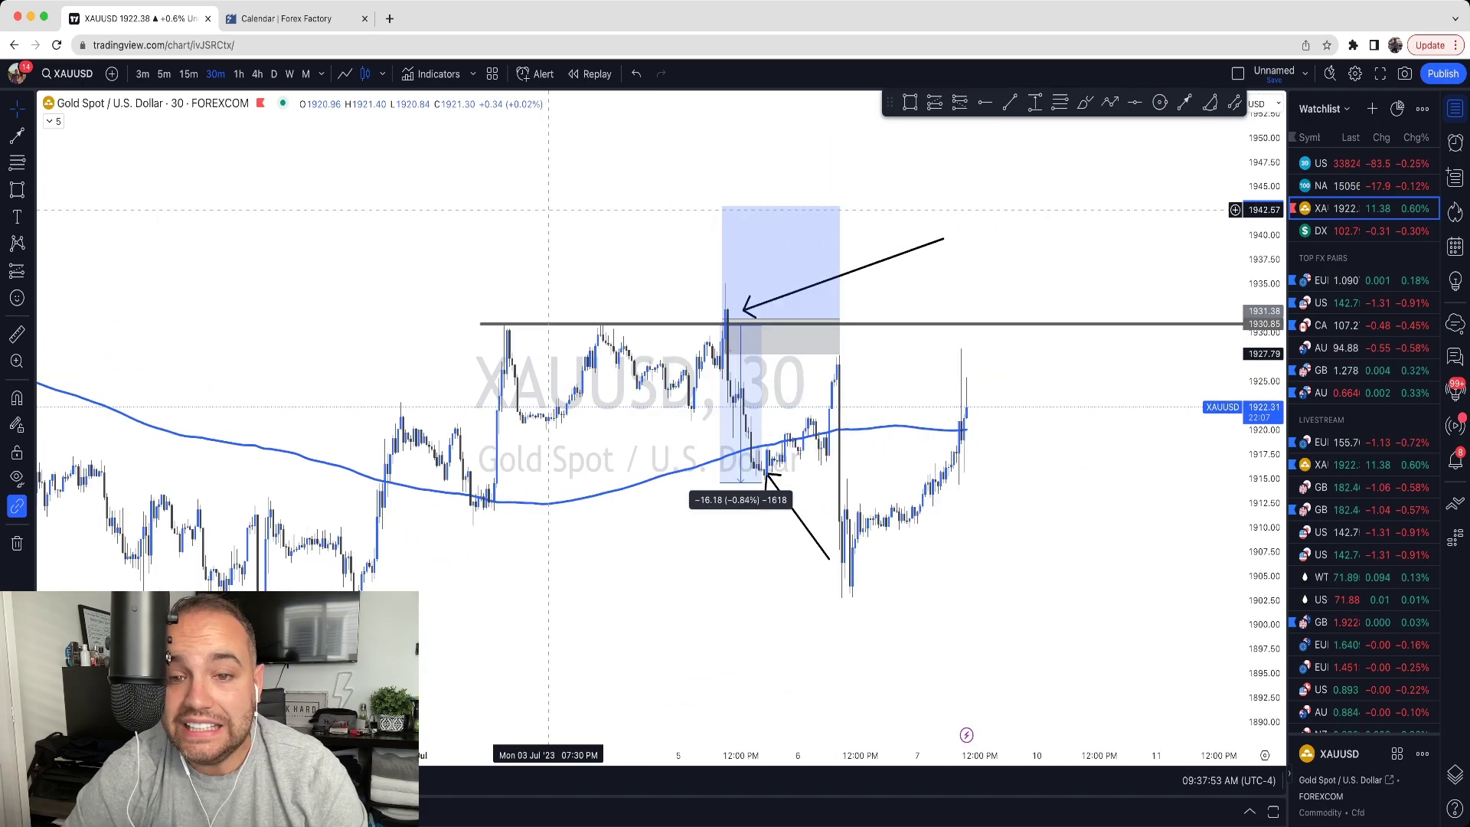
Swing the upper arrow's tip down onto the moving average
drag(713, 344, 558, 345)
click(743, 310)
drag(744, 311, 715, 460)
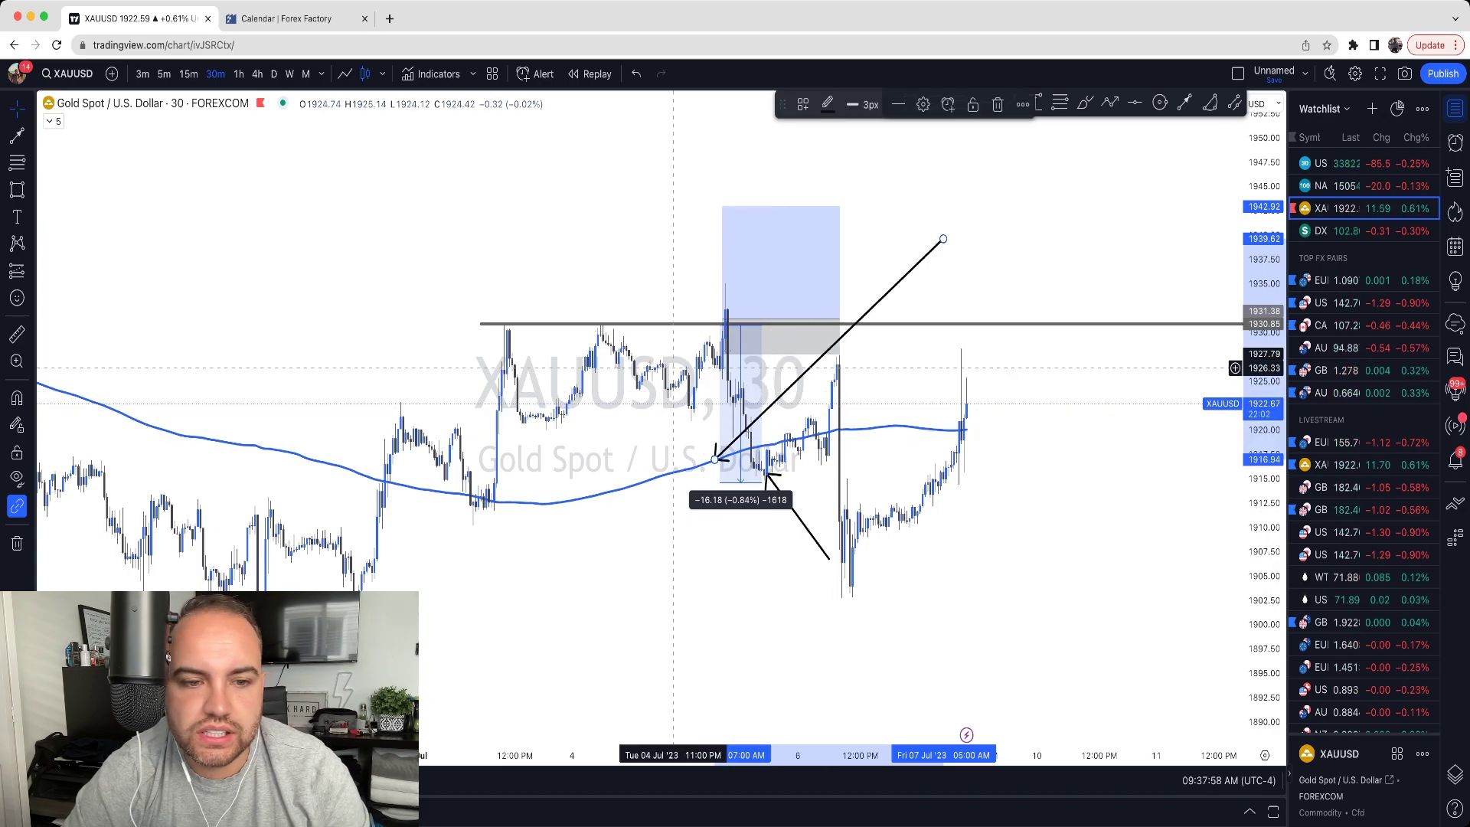
Draw a red trendline rising to the spike and re-aim the arrow at the rebound high near 1925.02
key(alt+t)
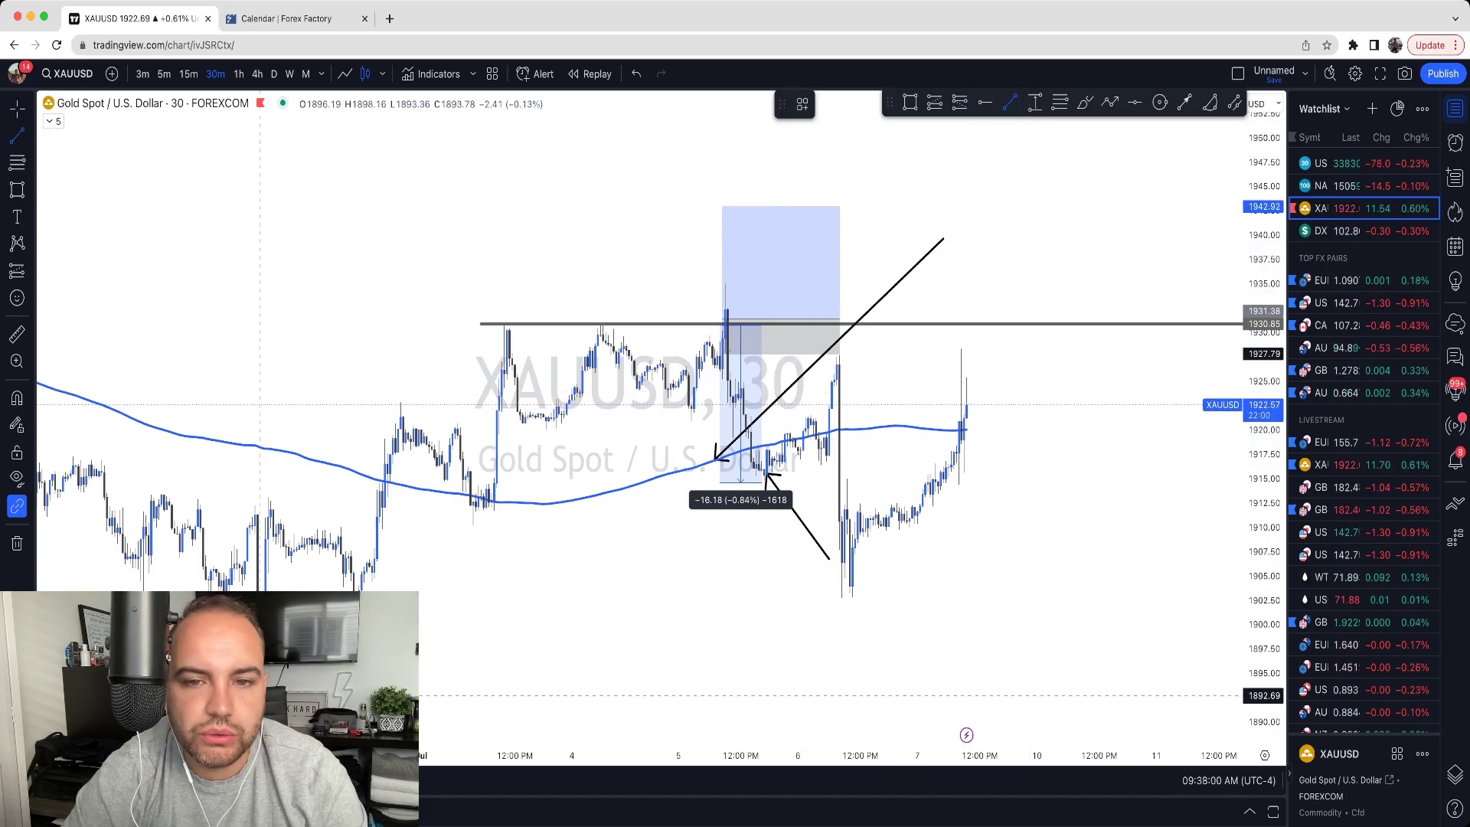
click(252, 699)
click(751, 285)
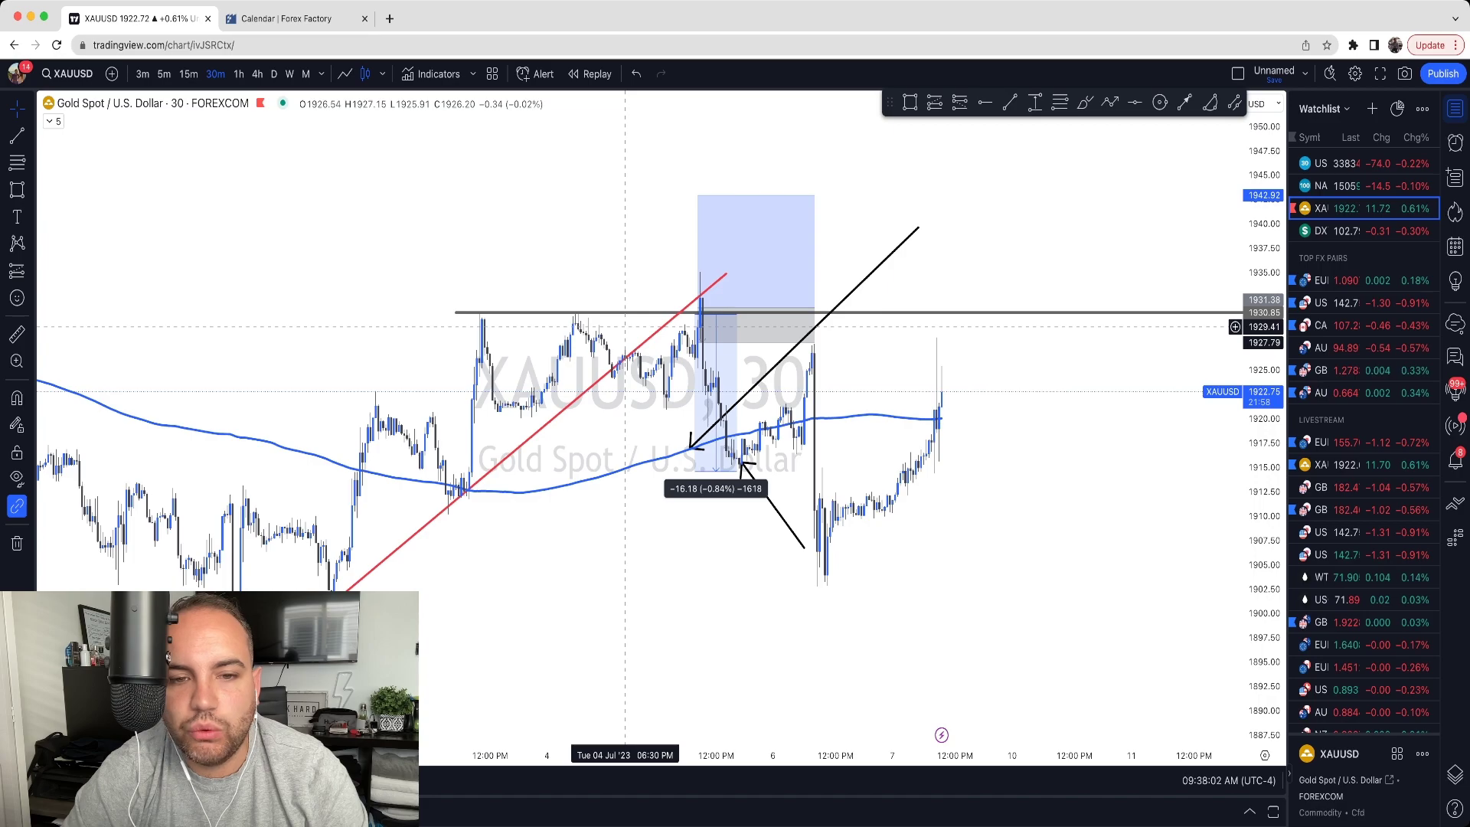
drag(692, 448, 800, 368)
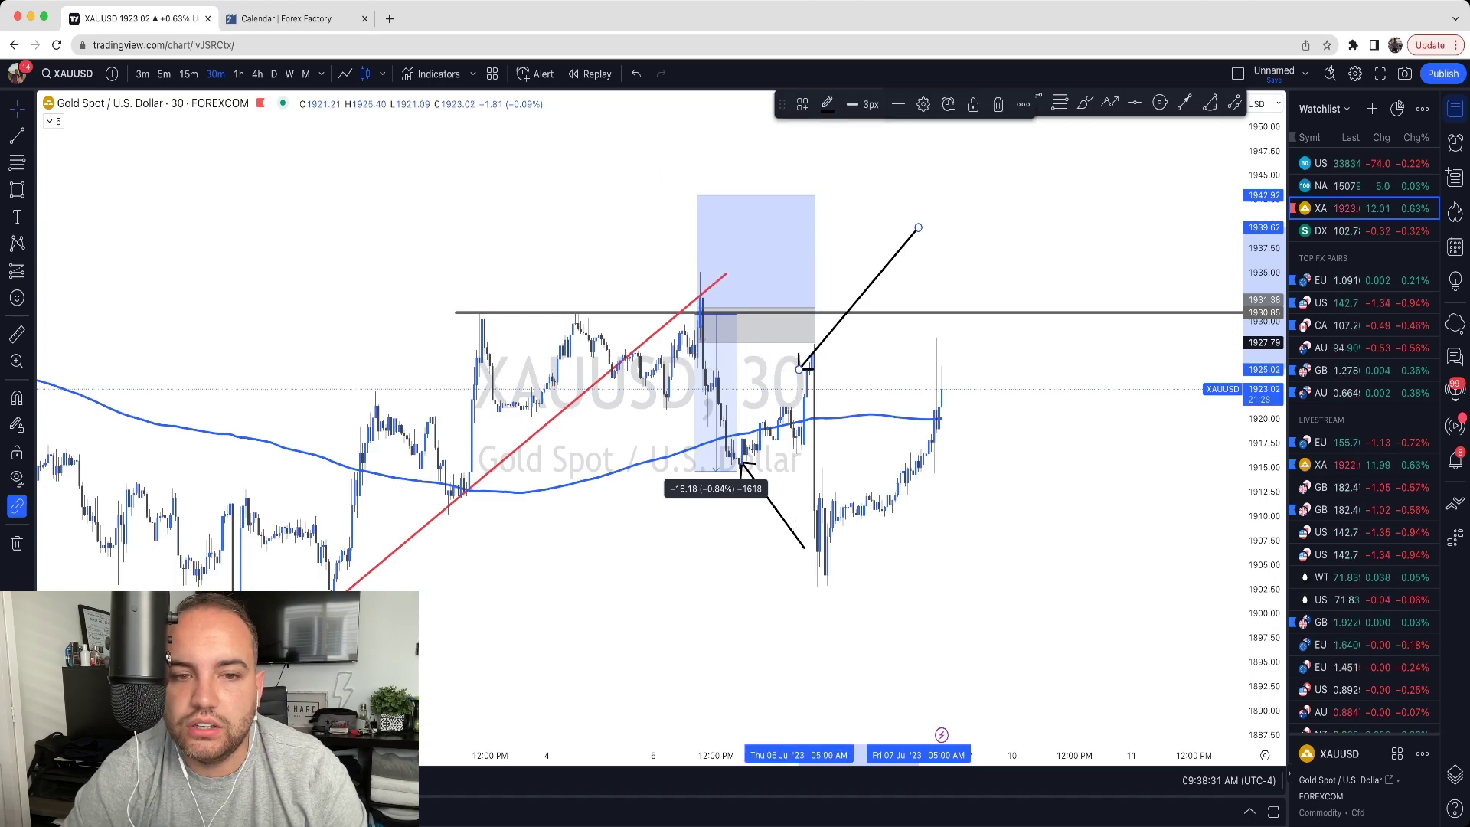
Discard a trial grey rectangle and aim the arrow's tip at the 5 Jul spike near 1929.10
click(909, 102)
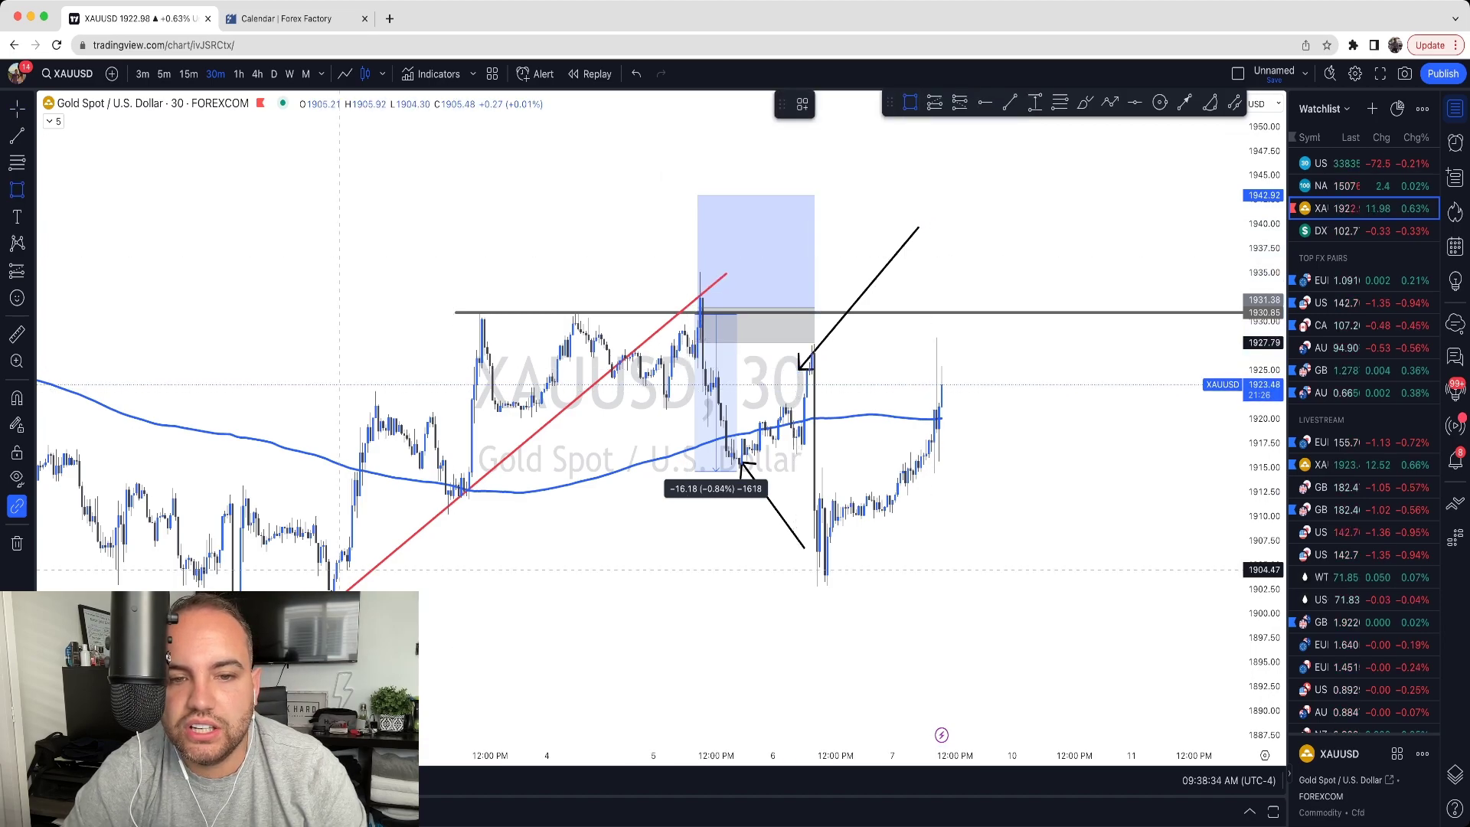
mouse_move(451, 315)
mouse_down()
mouse_move(639, 368)
mouse_move(1172, 424)
mouse_move(1126, 406)
mouse_move(787, 400)
mouse_up()
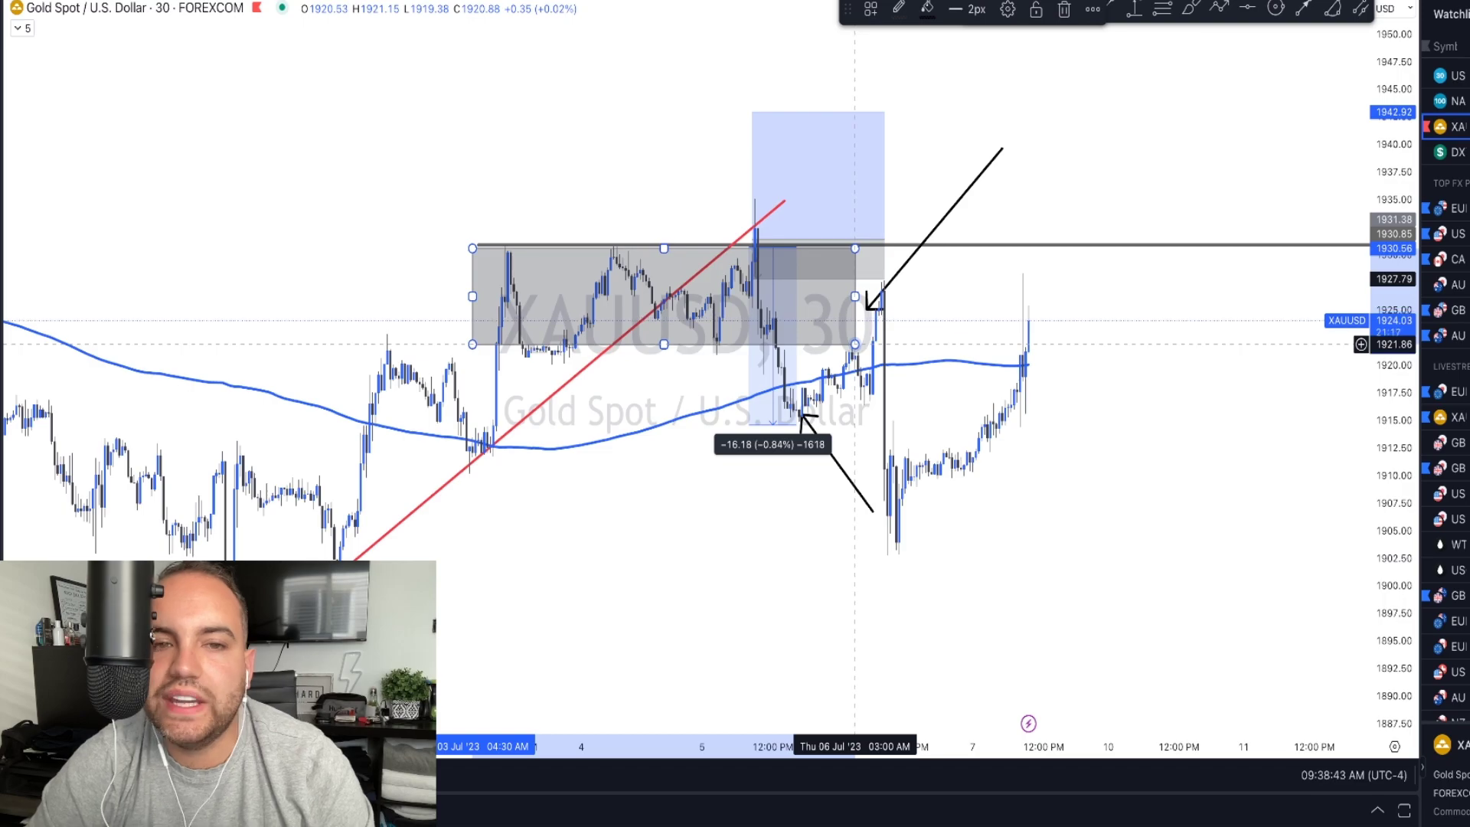
key(Delete)
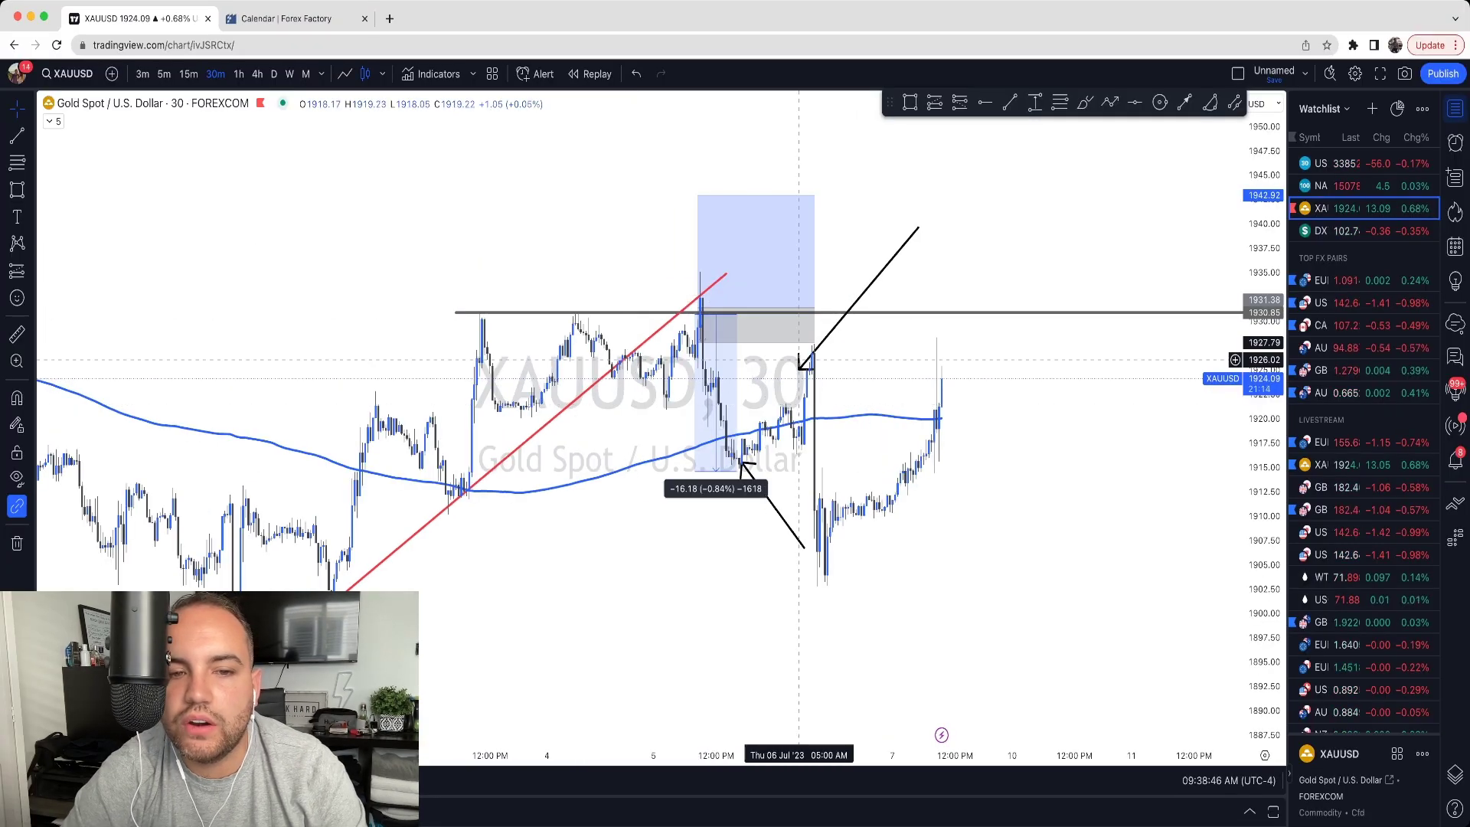
click(800, 367)
drag(800, 368, 708, 330)
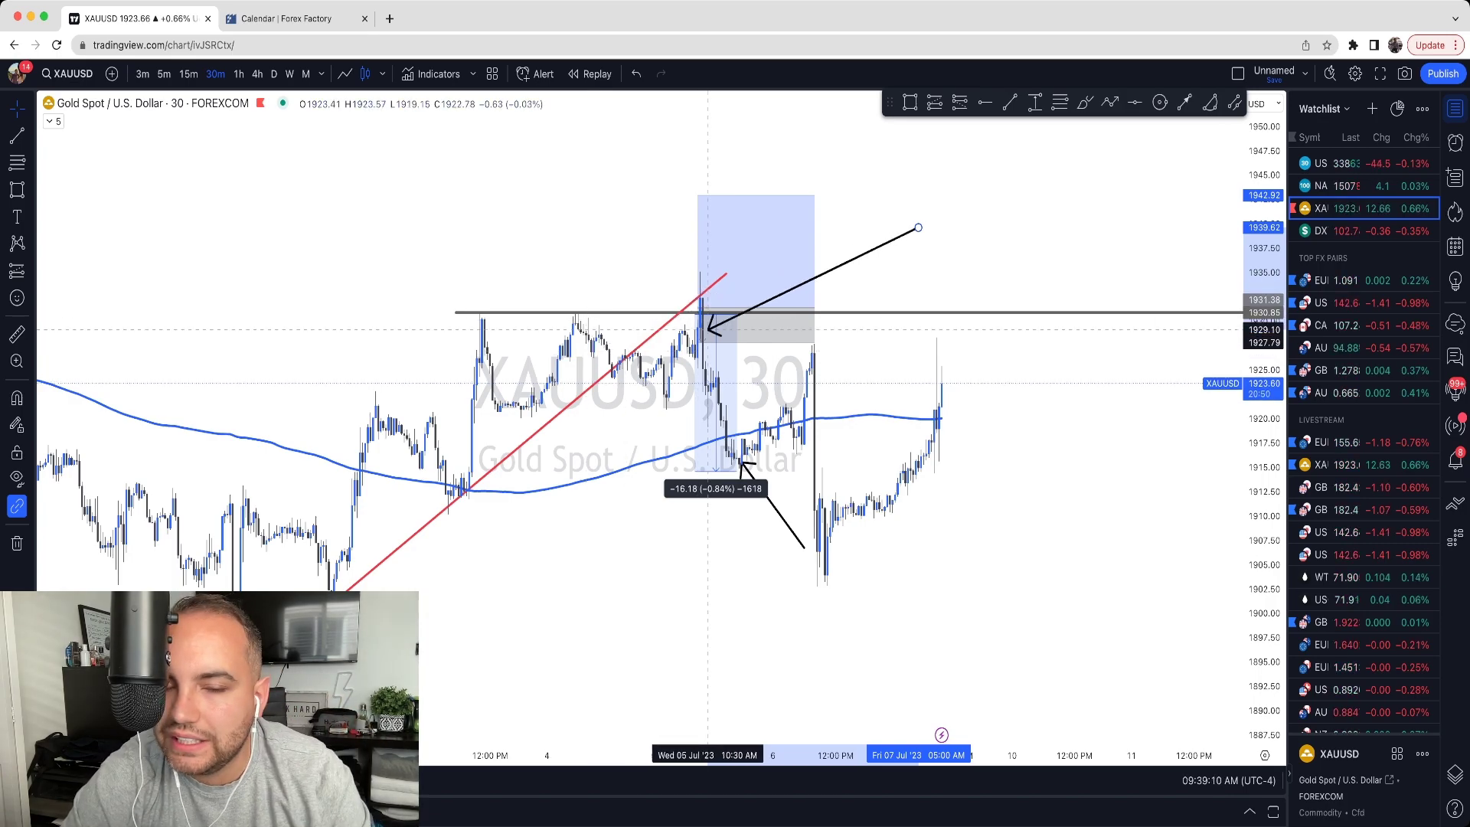